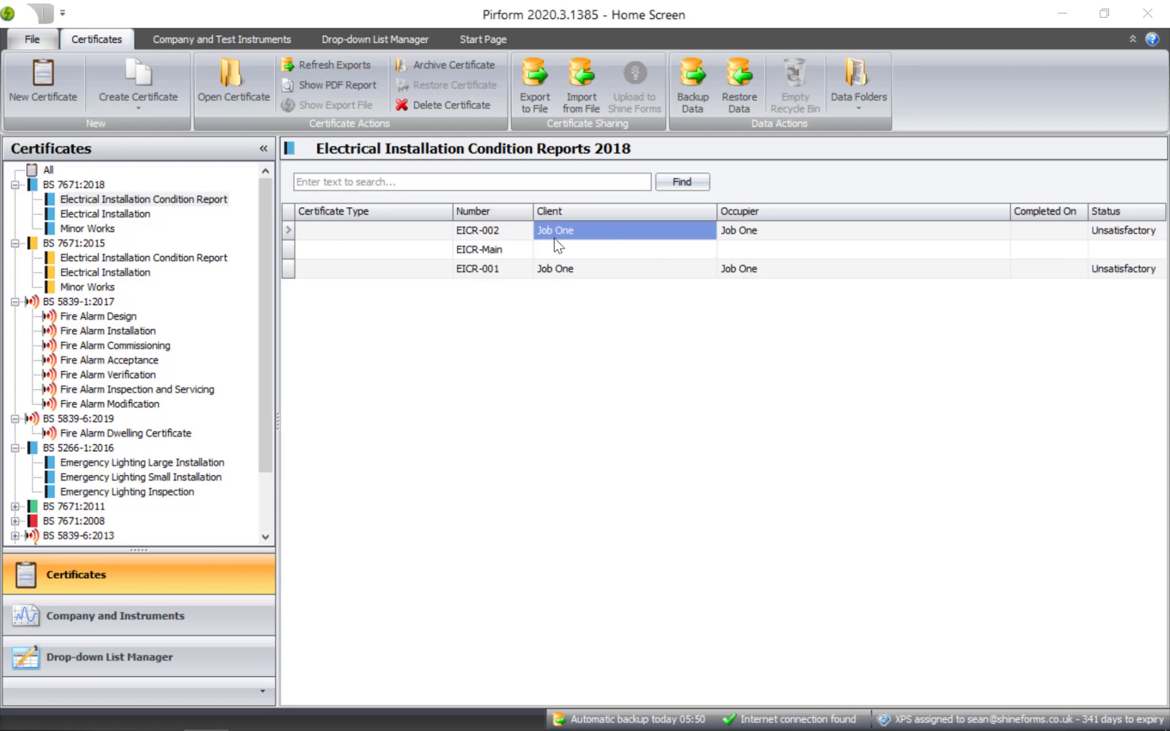
{"action": "left_click", "coordinate": [517, 249]}
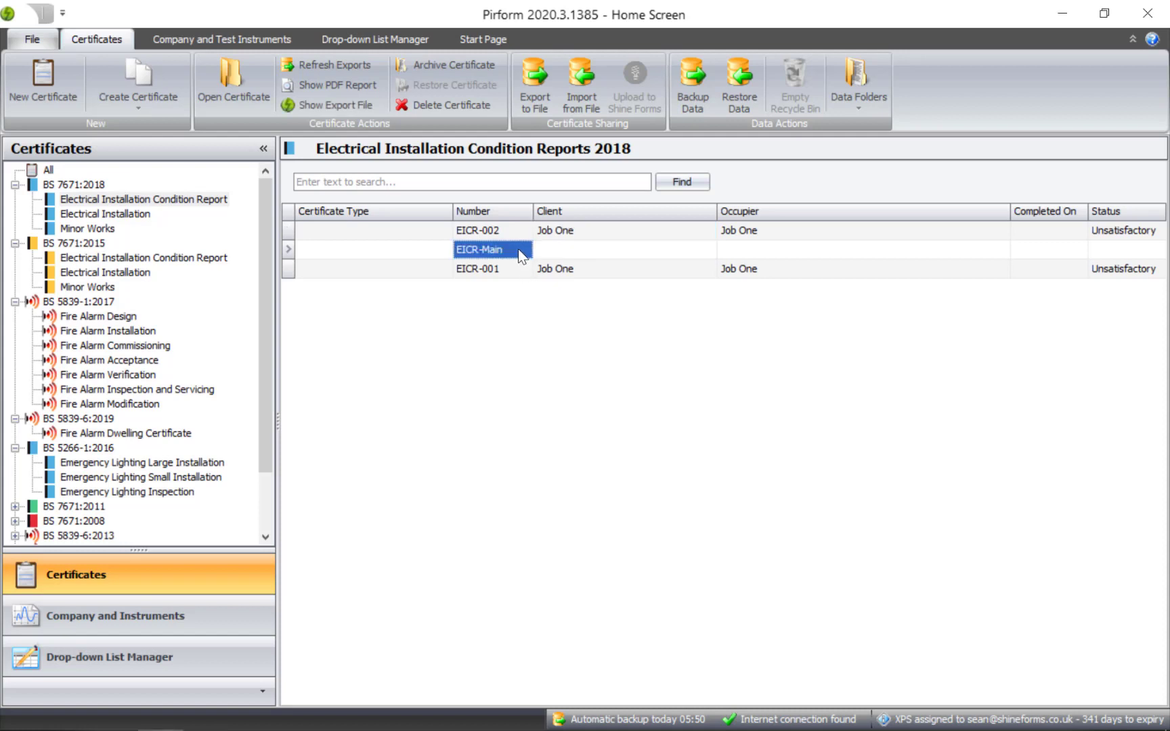
{"action": "left_click", "coordinate": [511, 267]}
{"action": "left_click", "coordinate": [524, 230]}
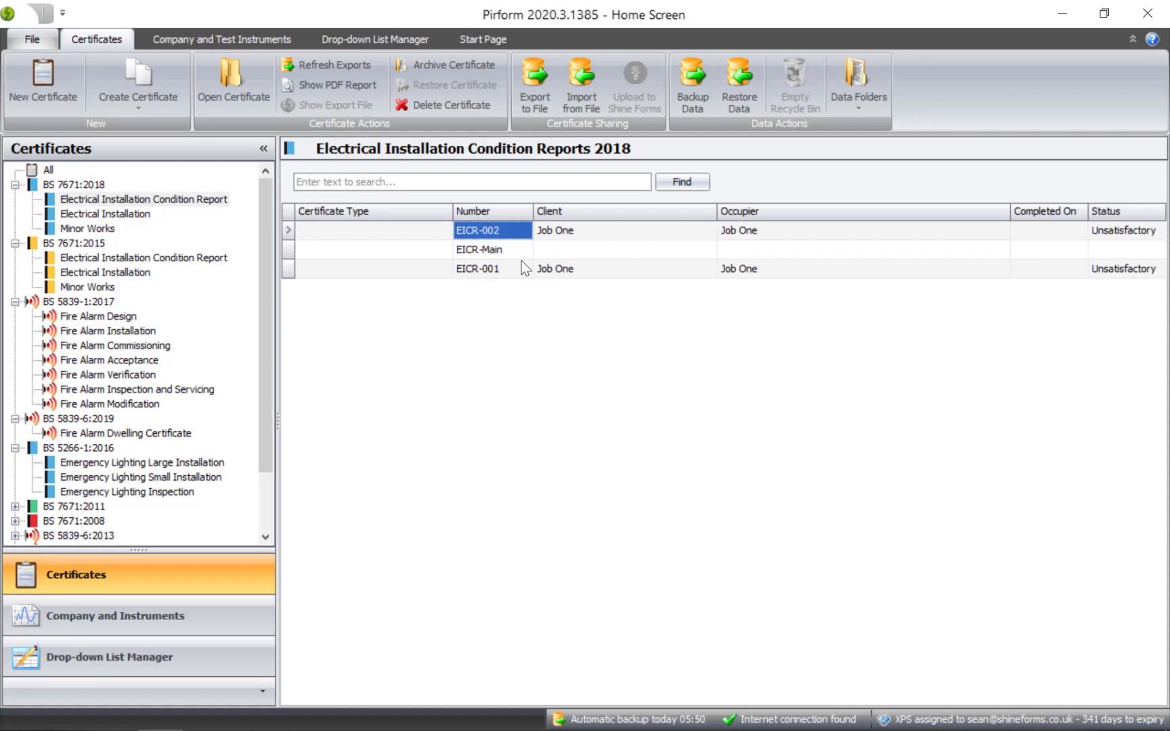
{"action": "left_click", "coordinate": [521, 268]}
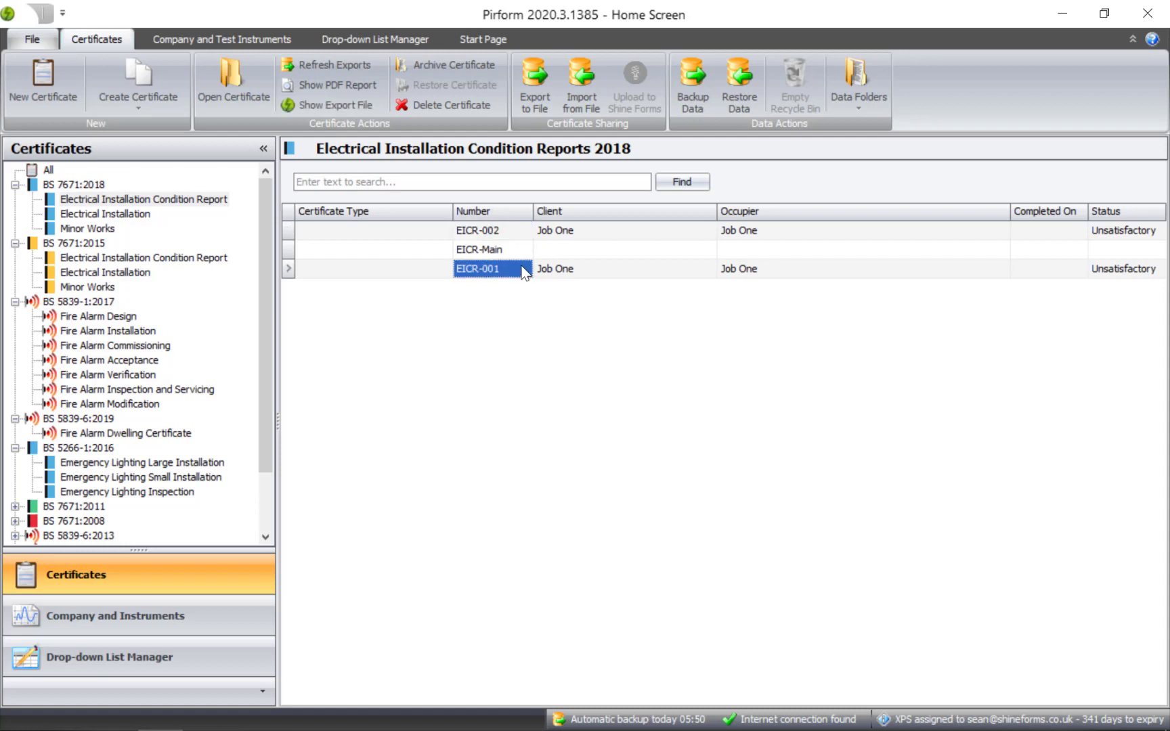
{"action": "left_click", "coordinate": [508, 249]}
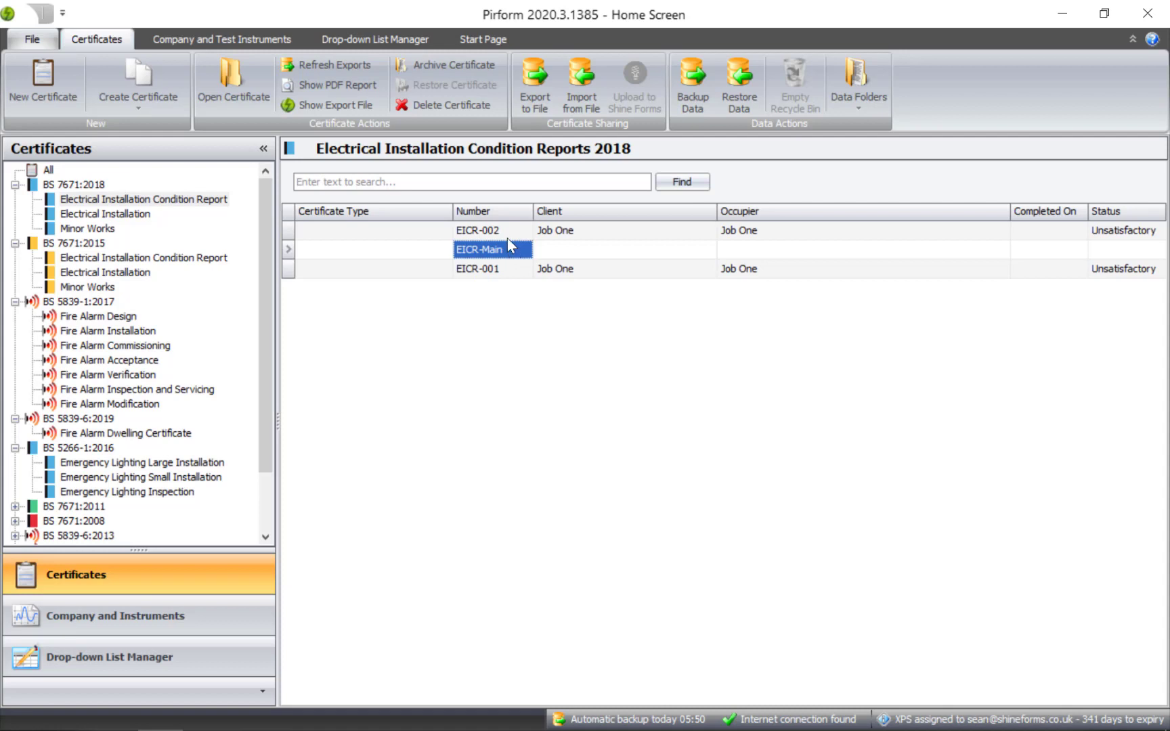
{"action": "left_click", "coordinate": [518, 234]}
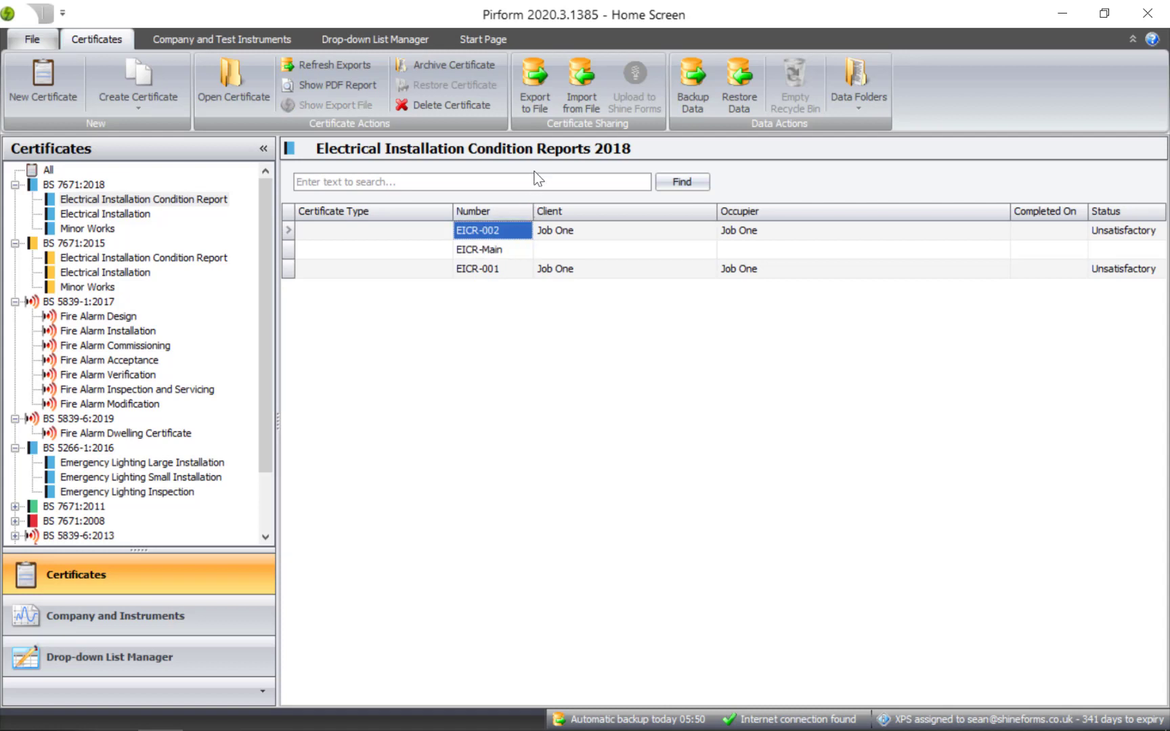
- Import the EICR-002 certificate from EICR-002.pex in Downloads, agreeing to overwrite the existing certificate
{"action": "left_click", "coordinate": [588, 78]}
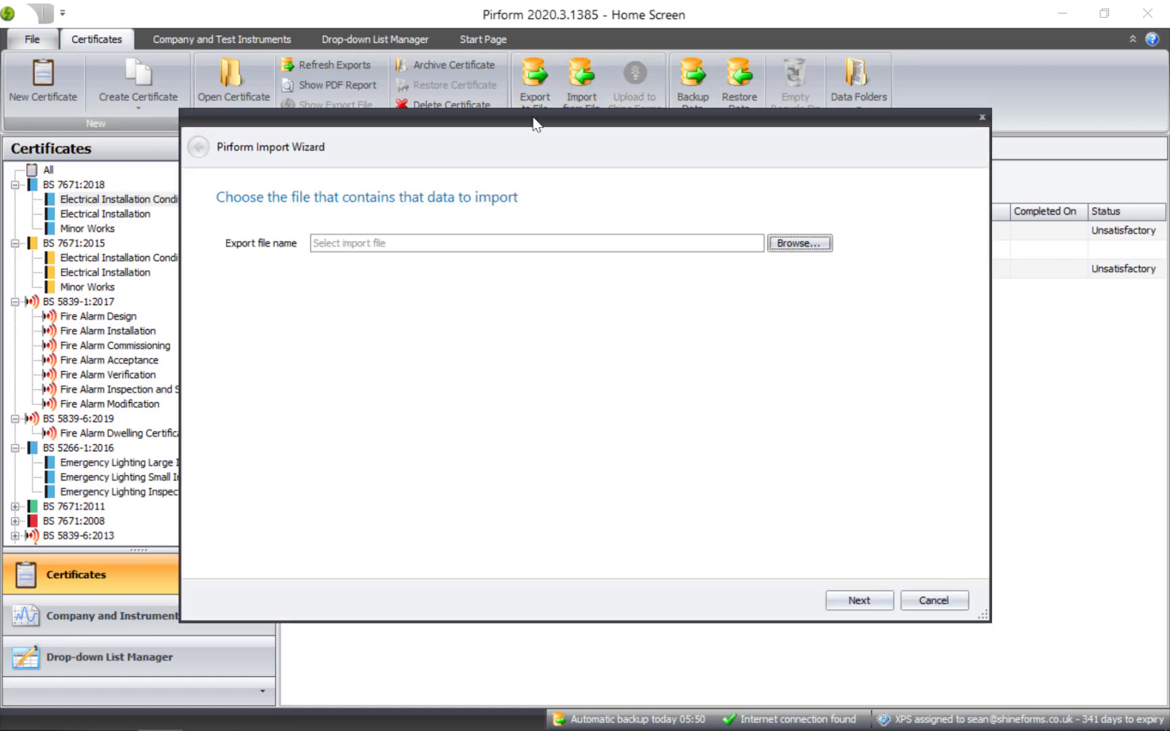
{"action": "left_click", "coordinate": [772, 243]}
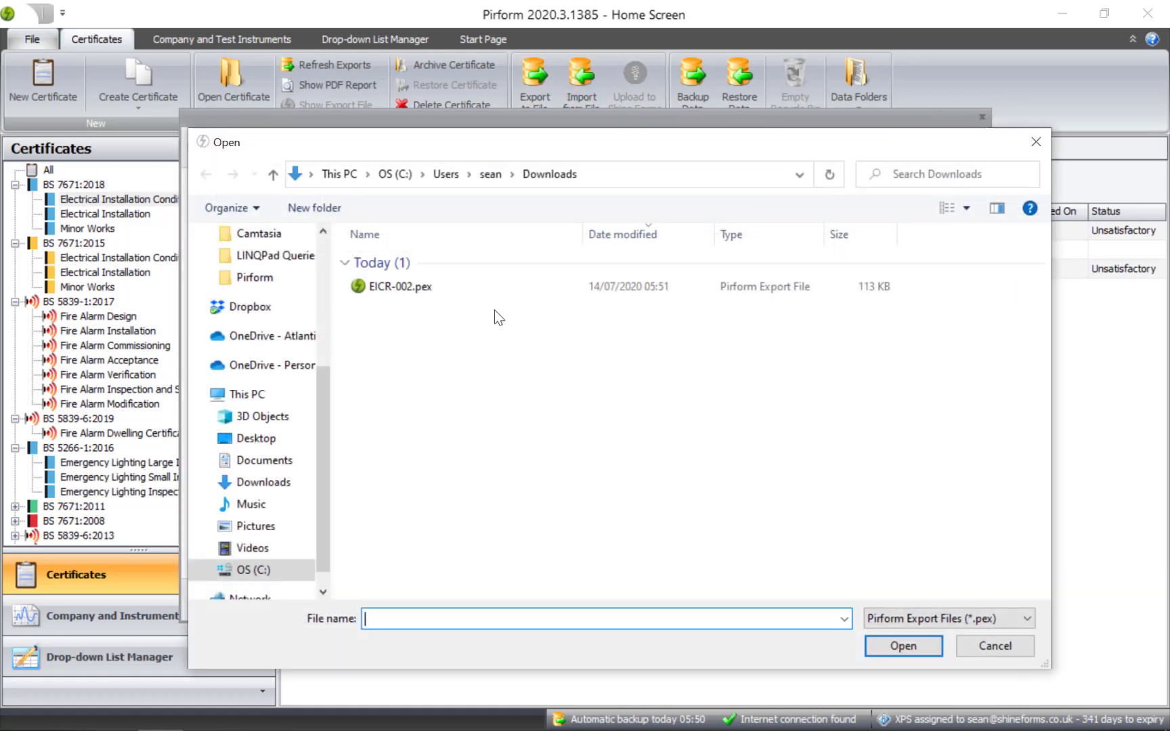
{"action": "left_click", "coordinate": [469, 286]}
{"action": "double_click", "coordinate": [469, 287]}
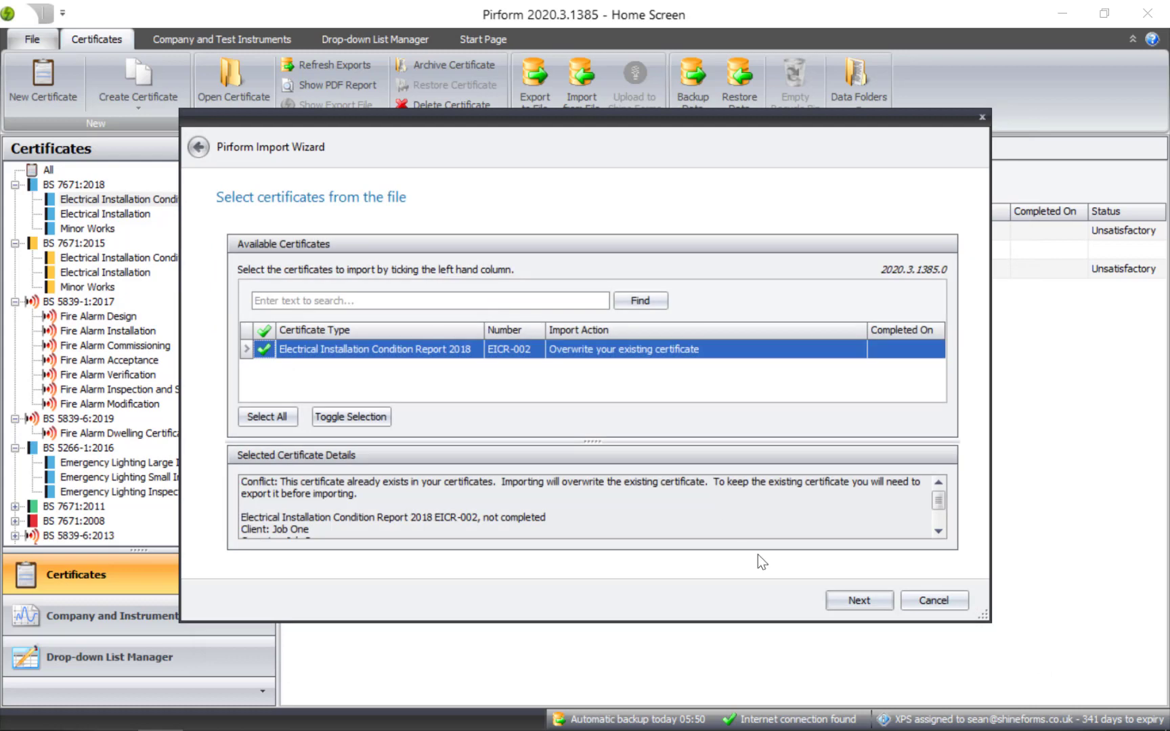
{"action": "left_click", "coordinate": [846, 599]}
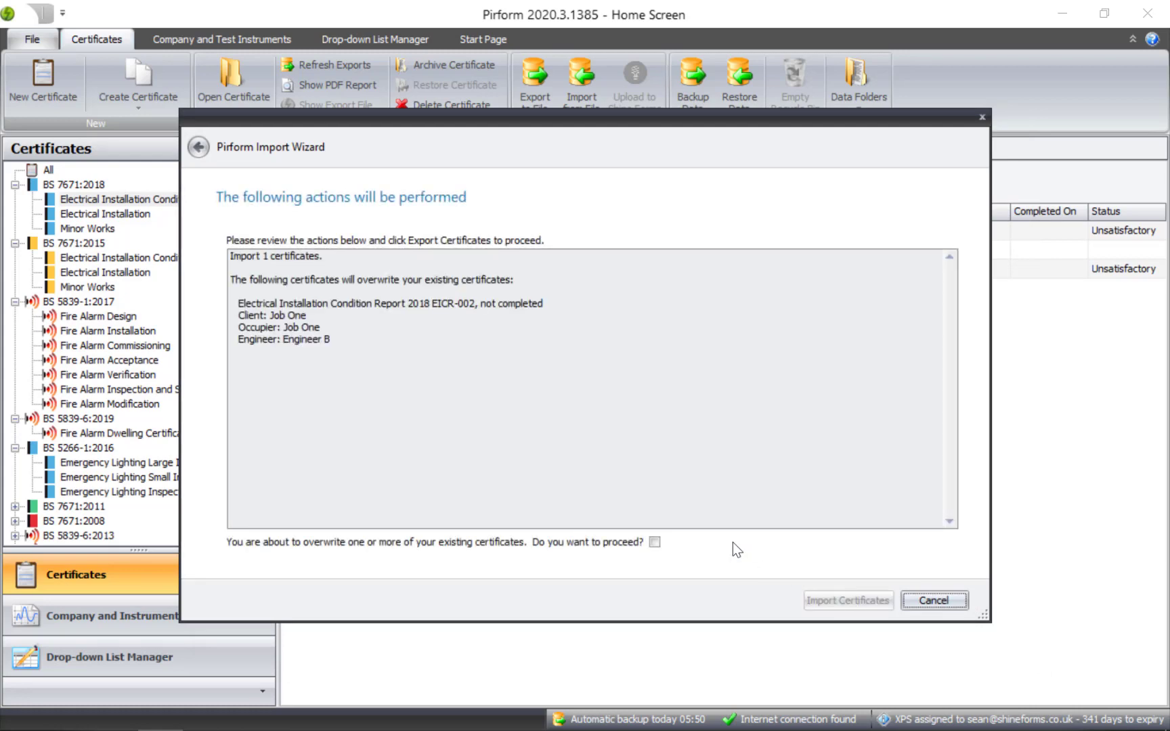
{"action": "left_click", "coordinate": [653, 541]}
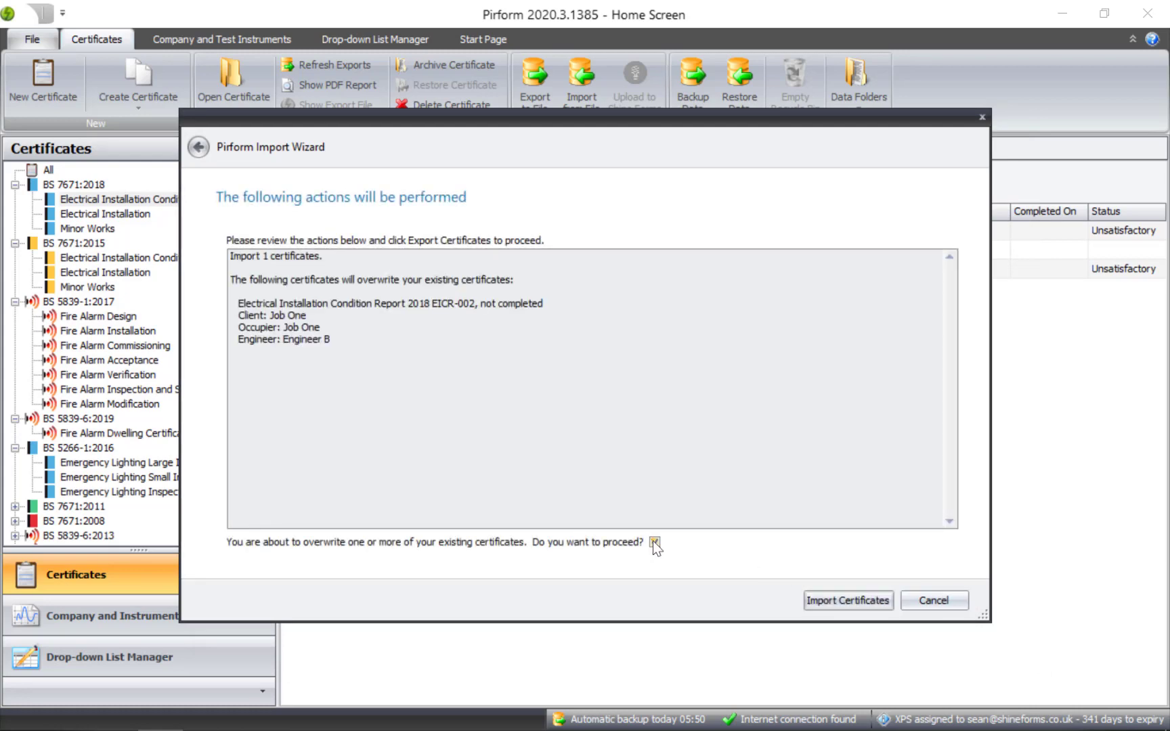
{"action": "left_click", "coordinate": [872, 597]}
{"action": "left_click", "coordinate": [874, 600]}
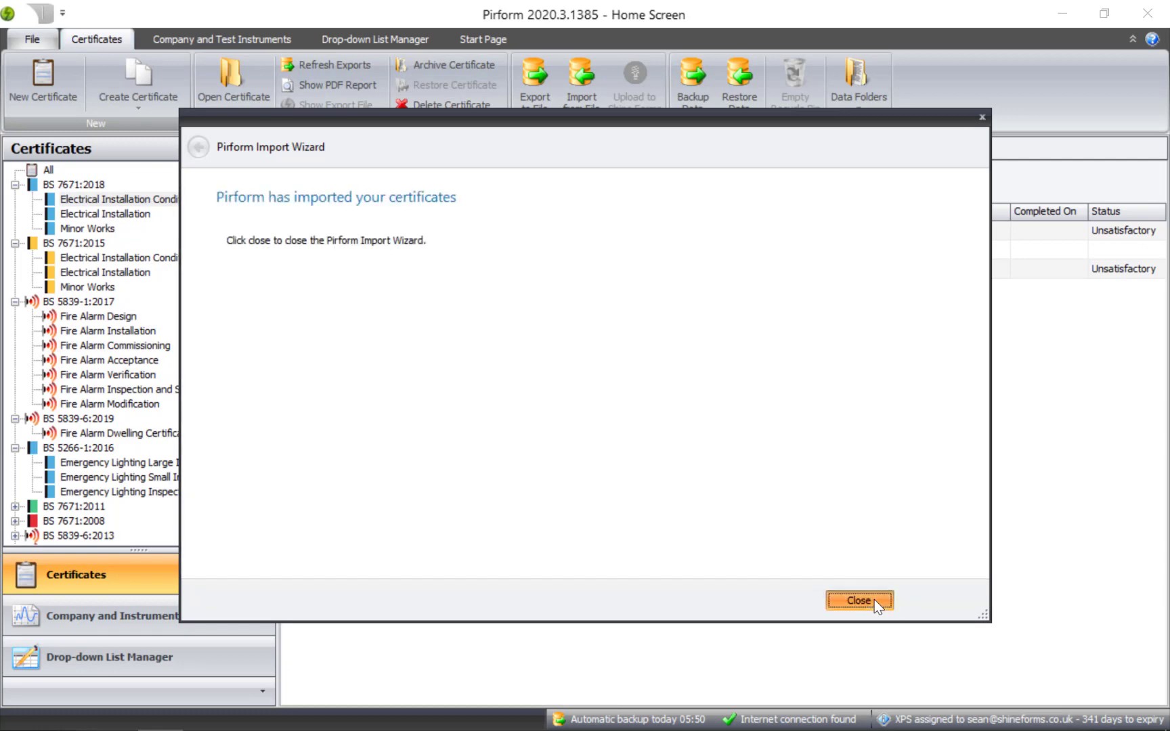
- Open EICR-002 to examine its distribution boards and its observations and recommendations, and close the certificate again
{"action": "double_click", "coordinate": [541, 231]}
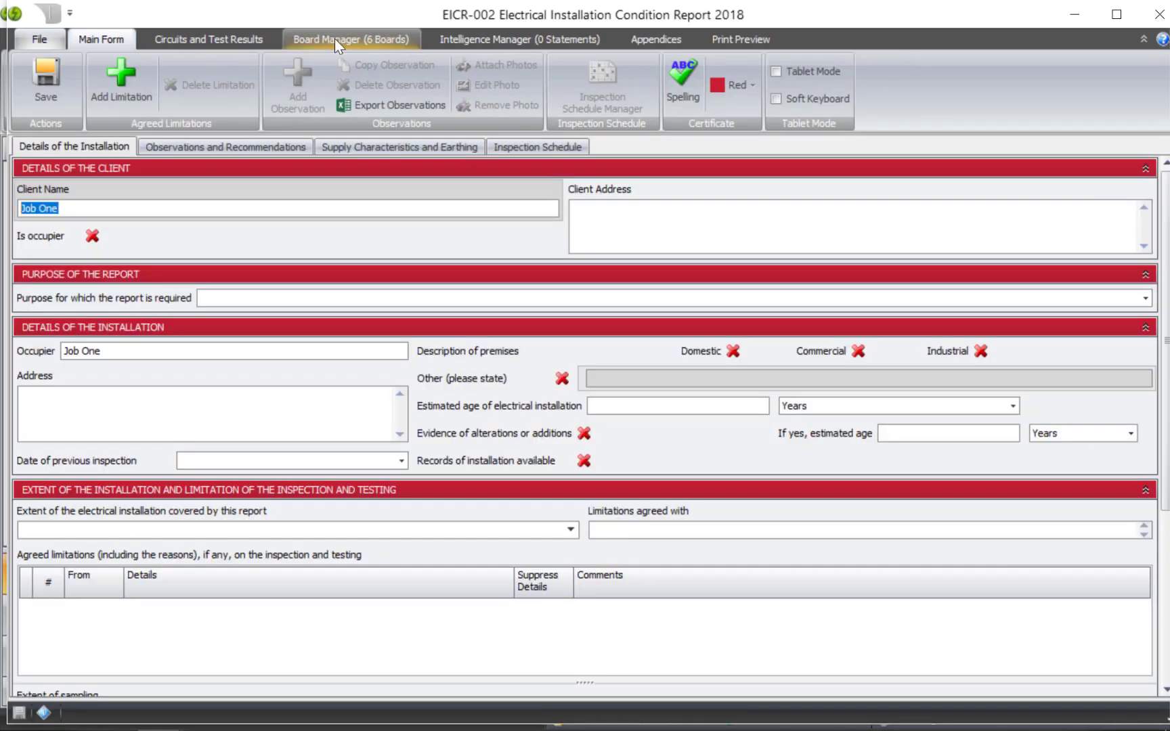
{"action": "left_click", "coordinate": [335, 39]}
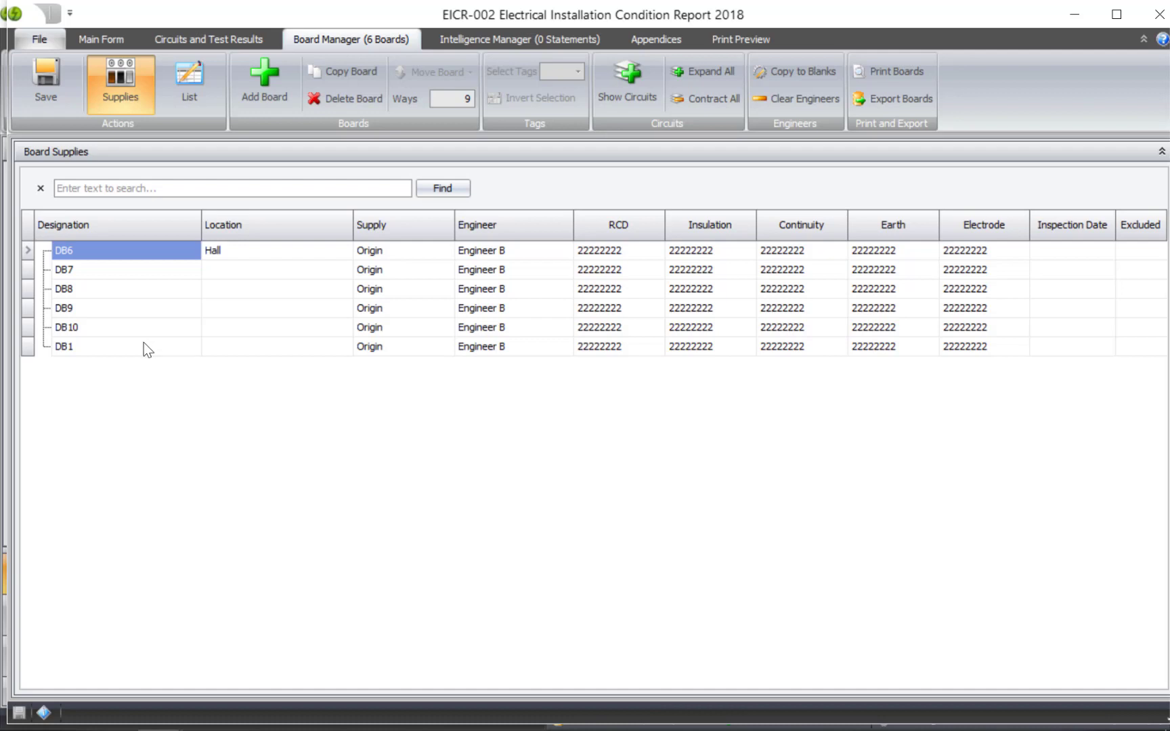
{"action": "left_click", "coordinate": [24, 347]}
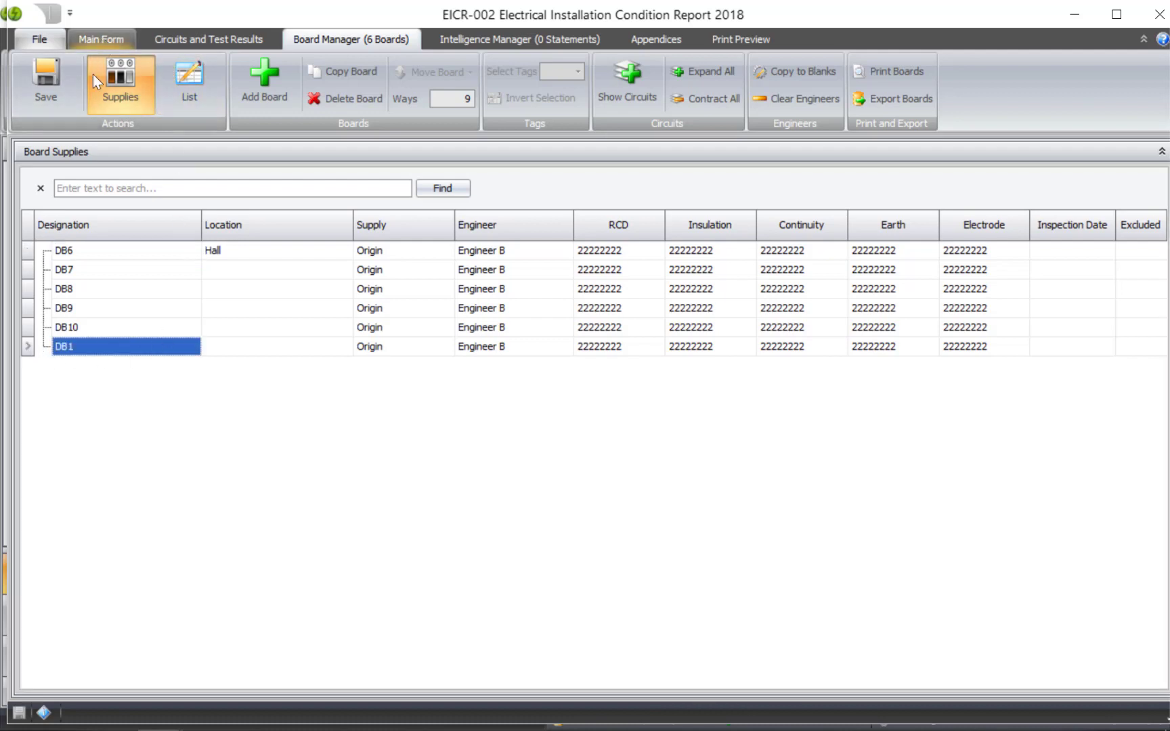
{"action": "left_click", "coordinate": [47, 413]}
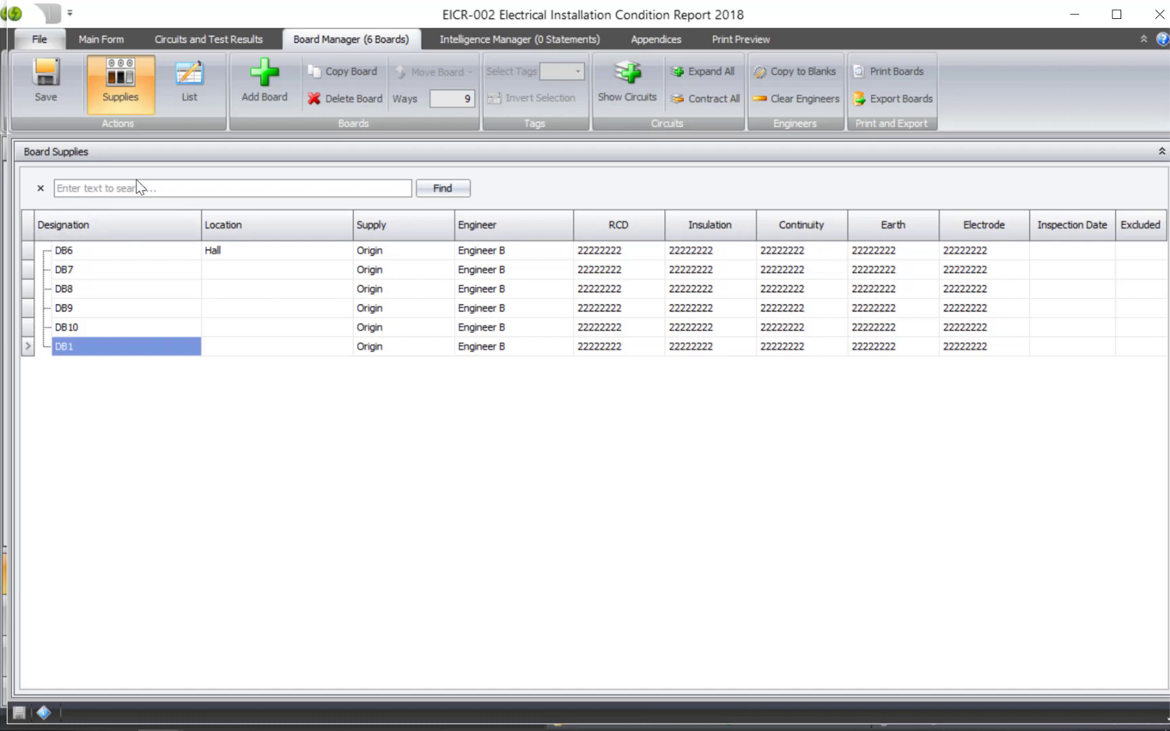
{"action": "left_click", "coordinate": [107, 38]}
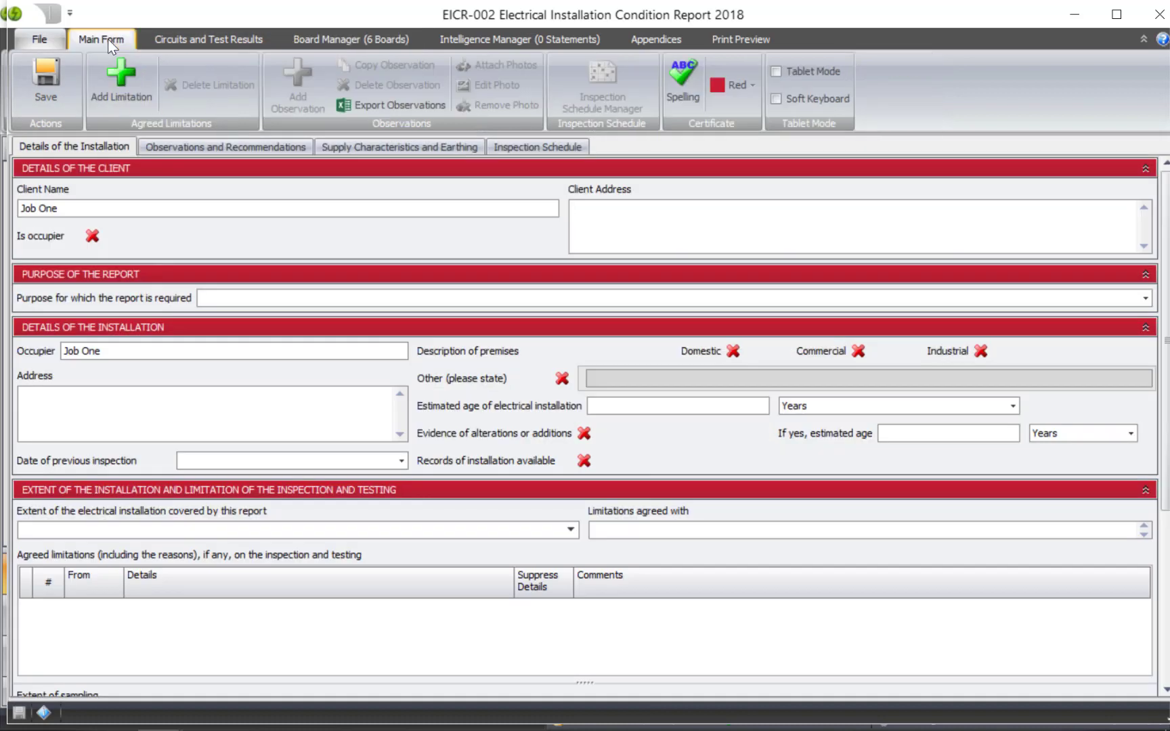
{"action": "left_click", "coordinate": [173, 147]}
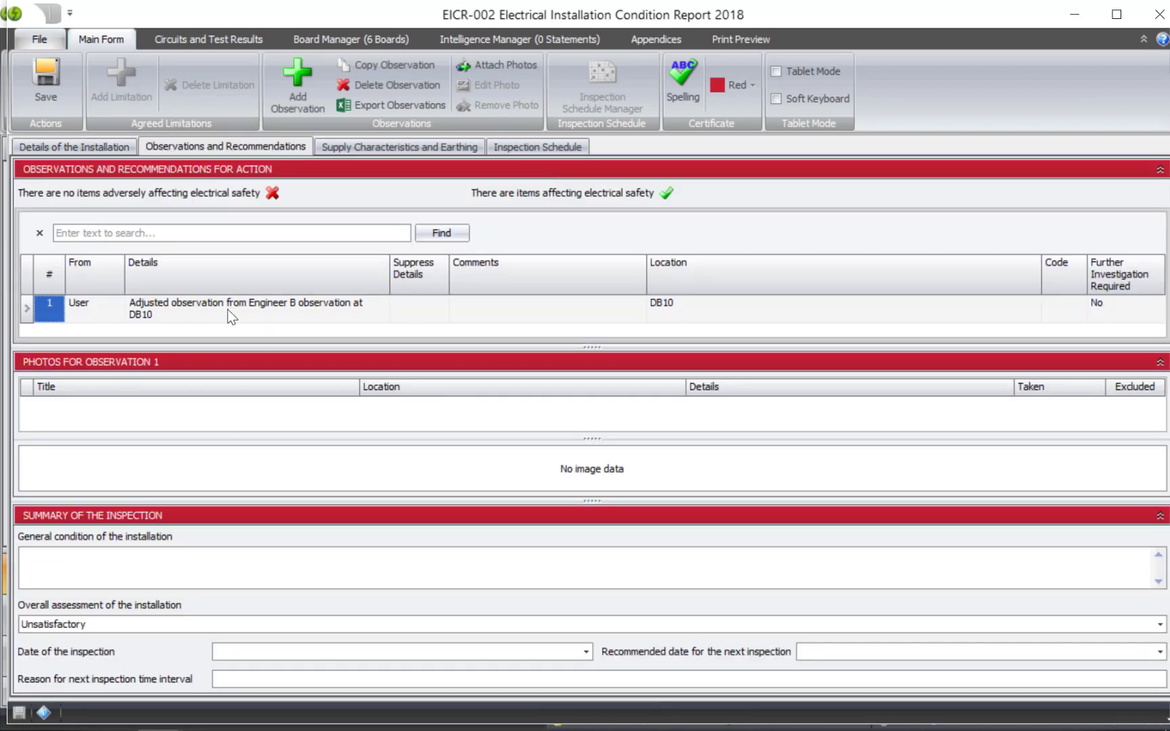
{"action": "left_click", "coordinate": [1160, 15]}
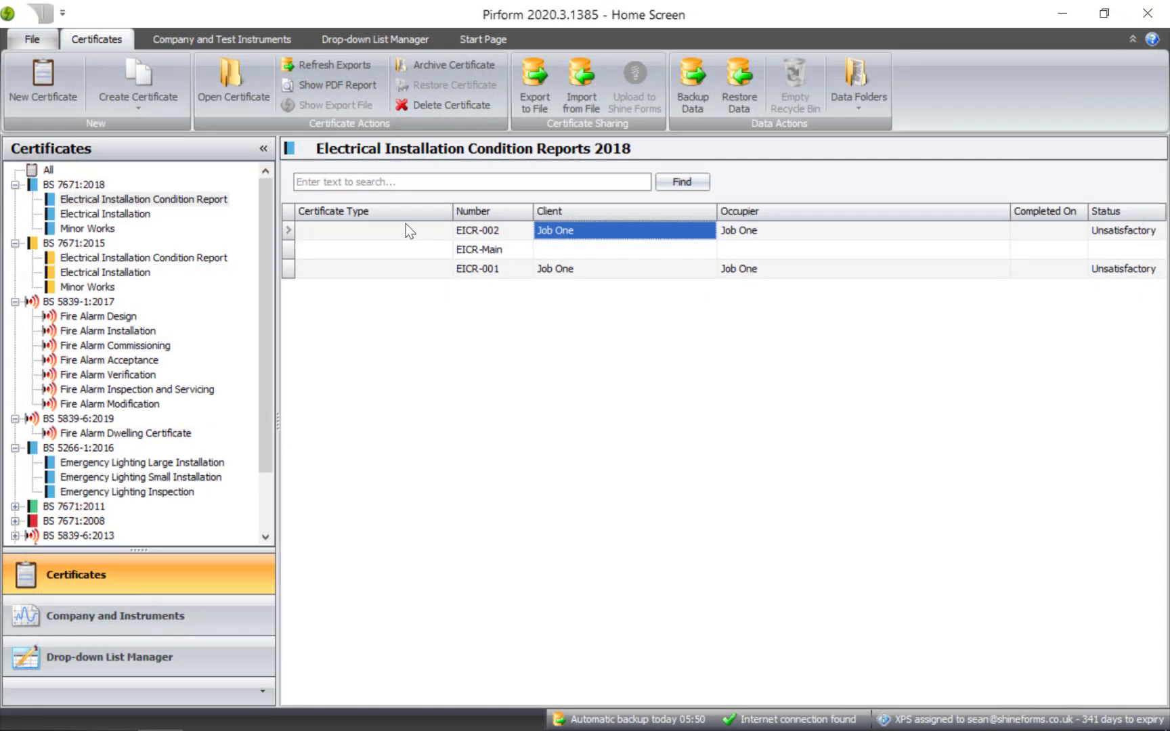
- Start merging boards and observations into EICR-Main, choosing EICR-002 as the source certificate and keeping all its boards selected
{"action": "left_click", "coordinate": [290, 250]}
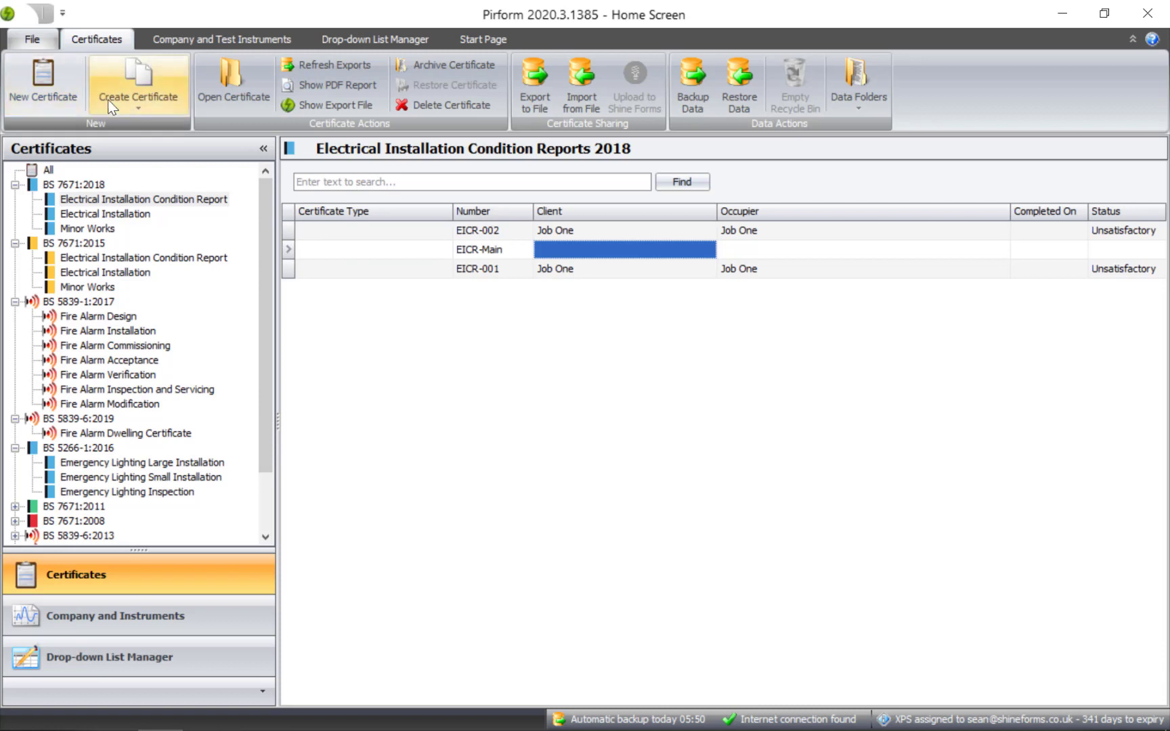
{"action": "left_click", "coordinate": [137, 109]}
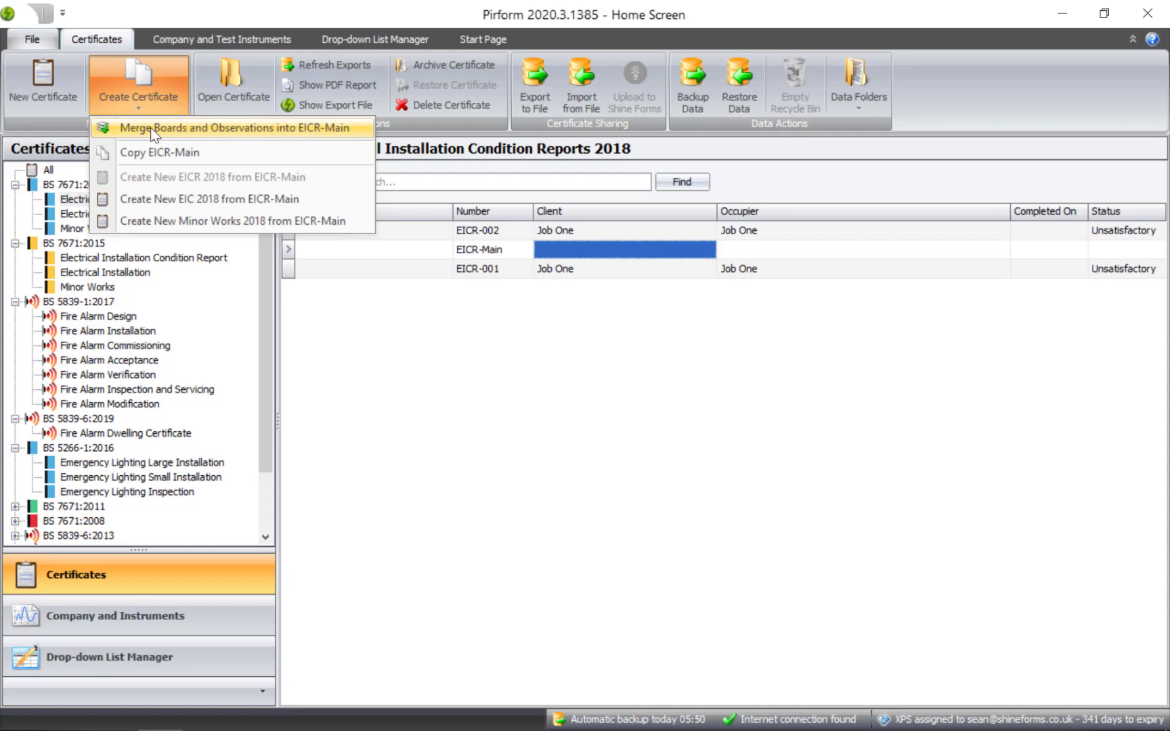
{"action": "left_click", "coordinate": [149, 127]}
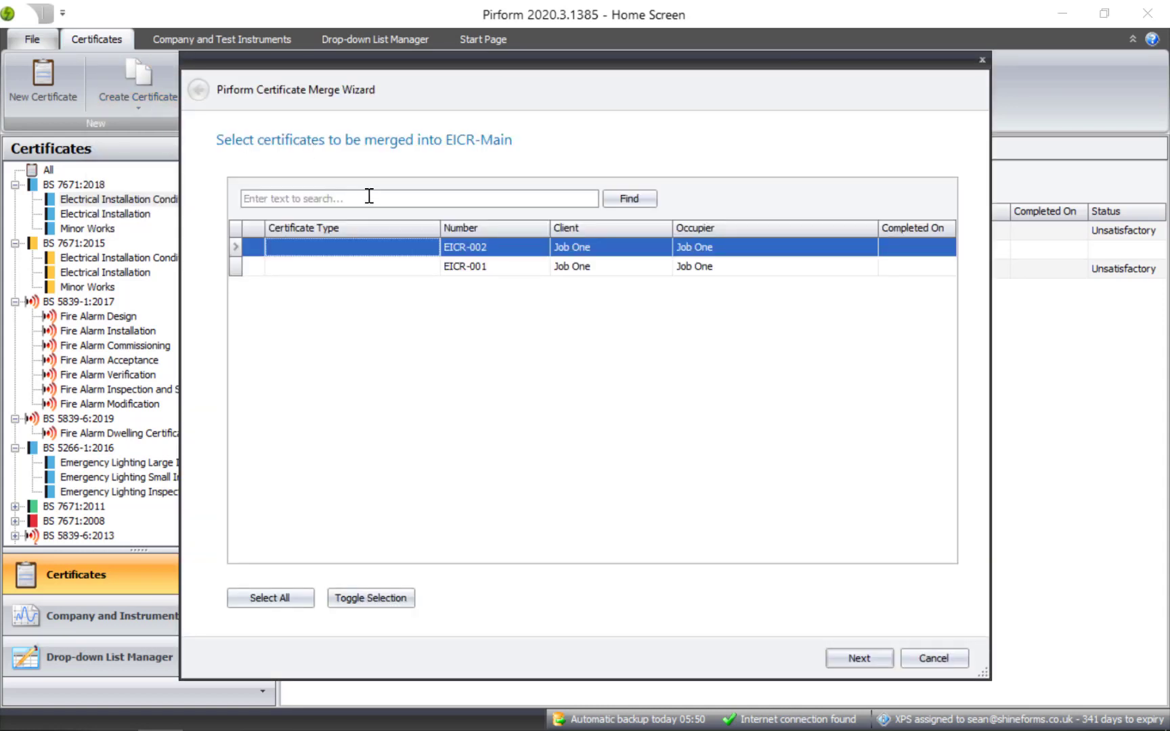
{"action": "left_click", "coordinate": [252, 247]}
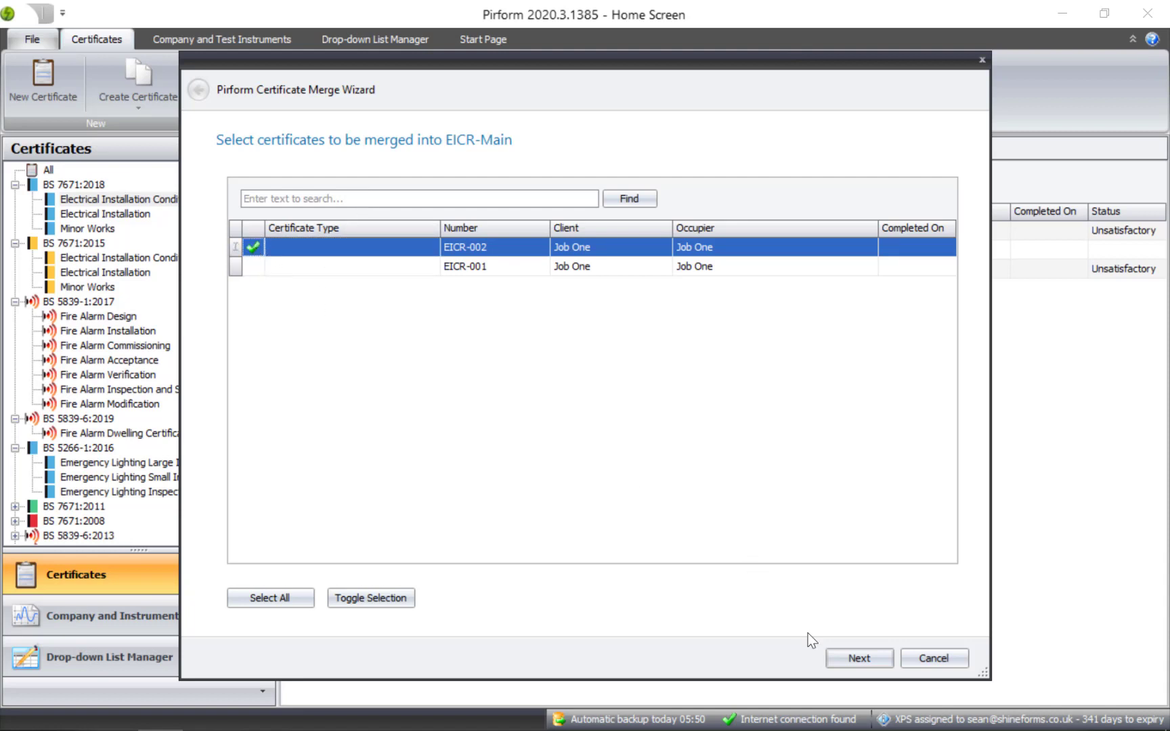
{"action": "left_click", "coordinate": [860, 658]}
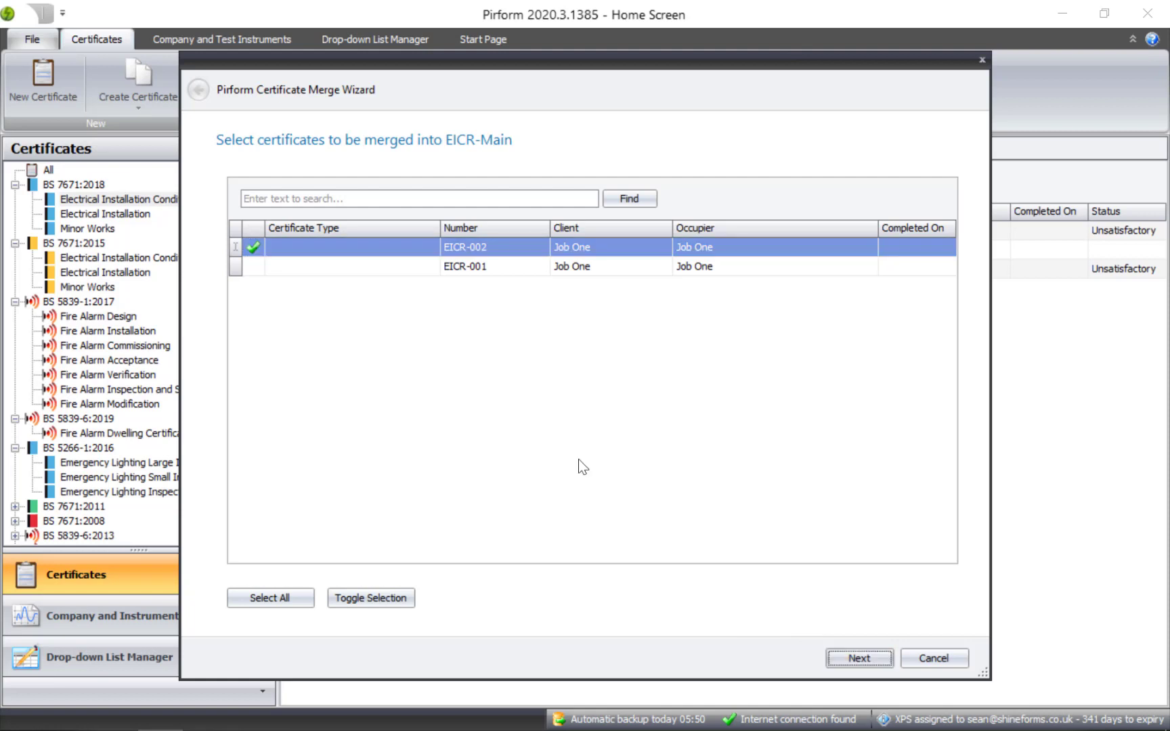
{"action": "left_click", "coordinate": [858, 658]}
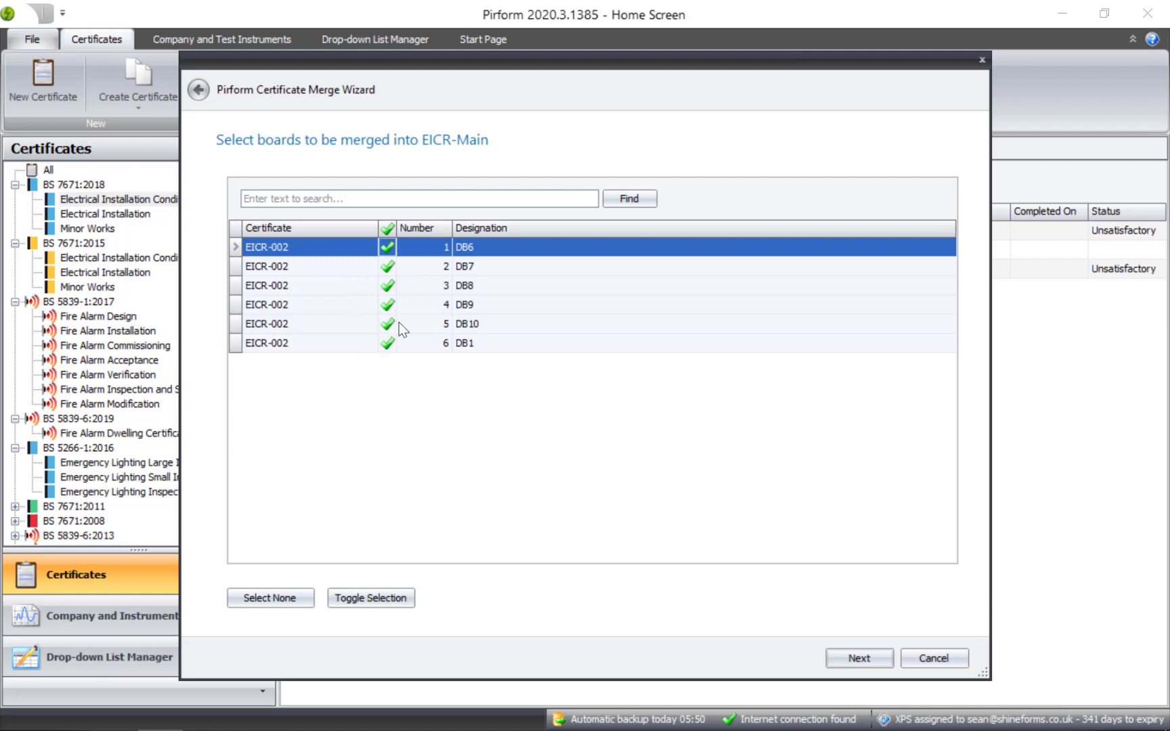
{"action": "left_click", "coordinate": [870, 655]}
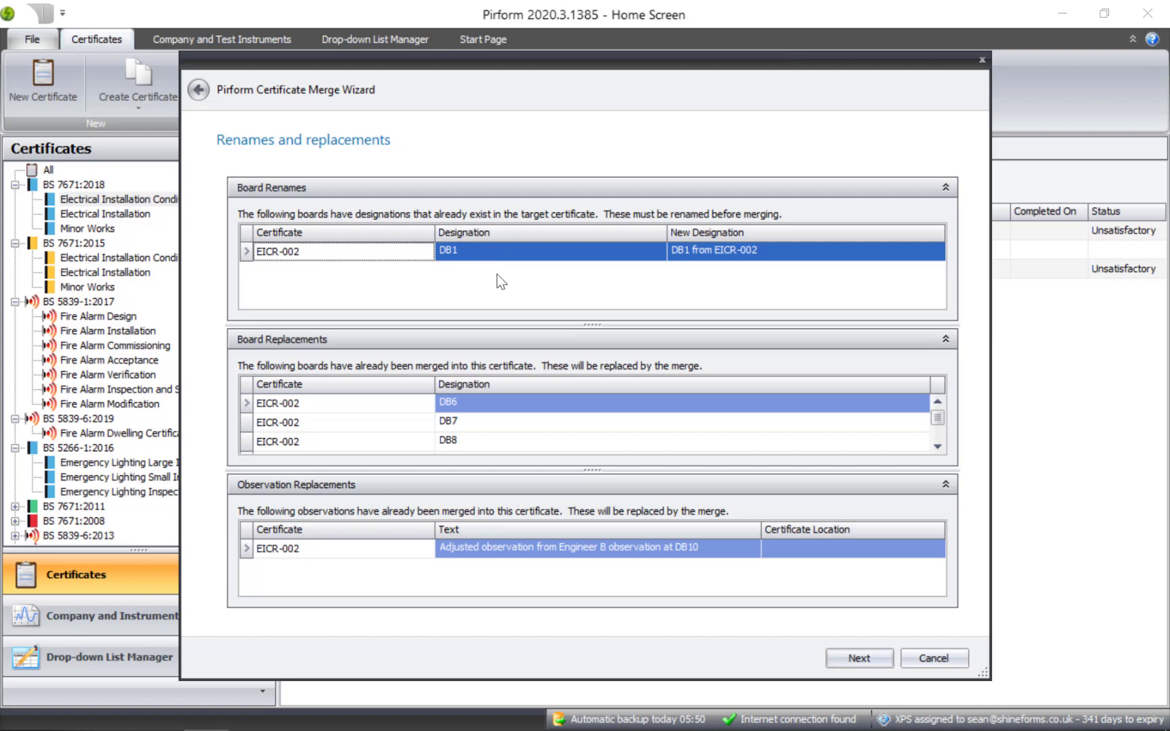
- Set the new designation of the conflicting board DB1 from EICR-002 to DB11
{"action": "left_click", "coordinate": [715, 253]}
{"action": "left_click_drag", "start_coordinate": [690, 250], "coordinate": [772, 247]}
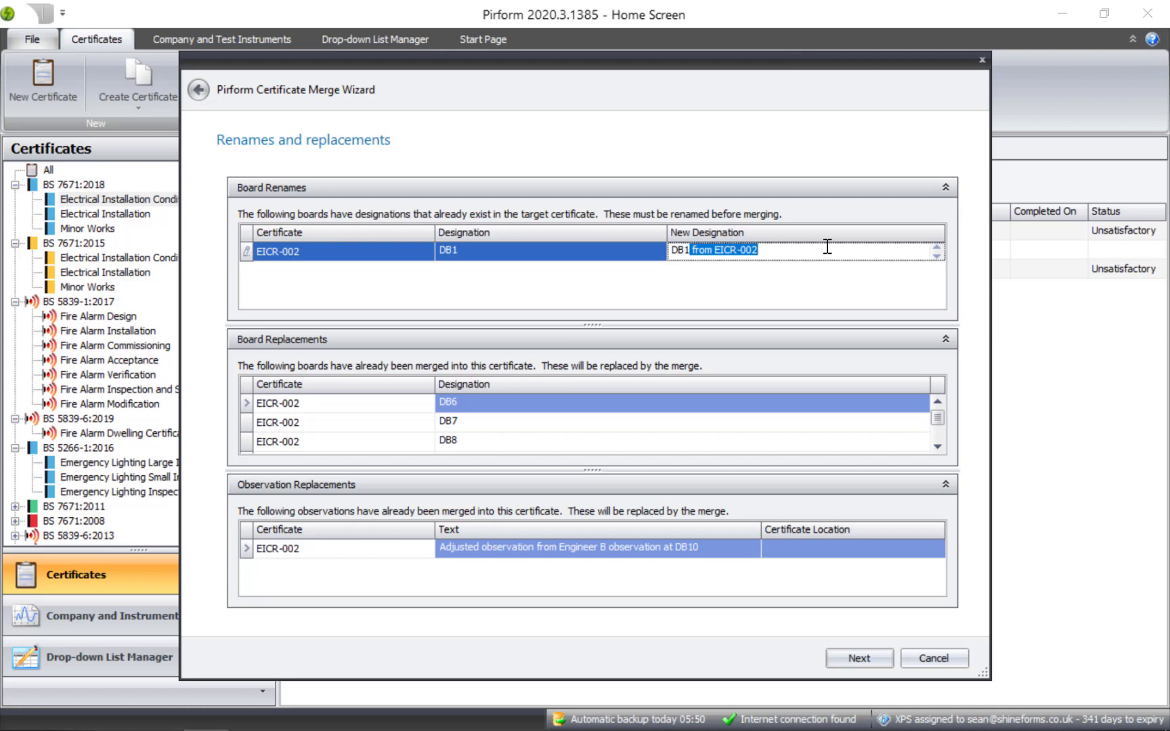
{"action": "type", "text": "11"}
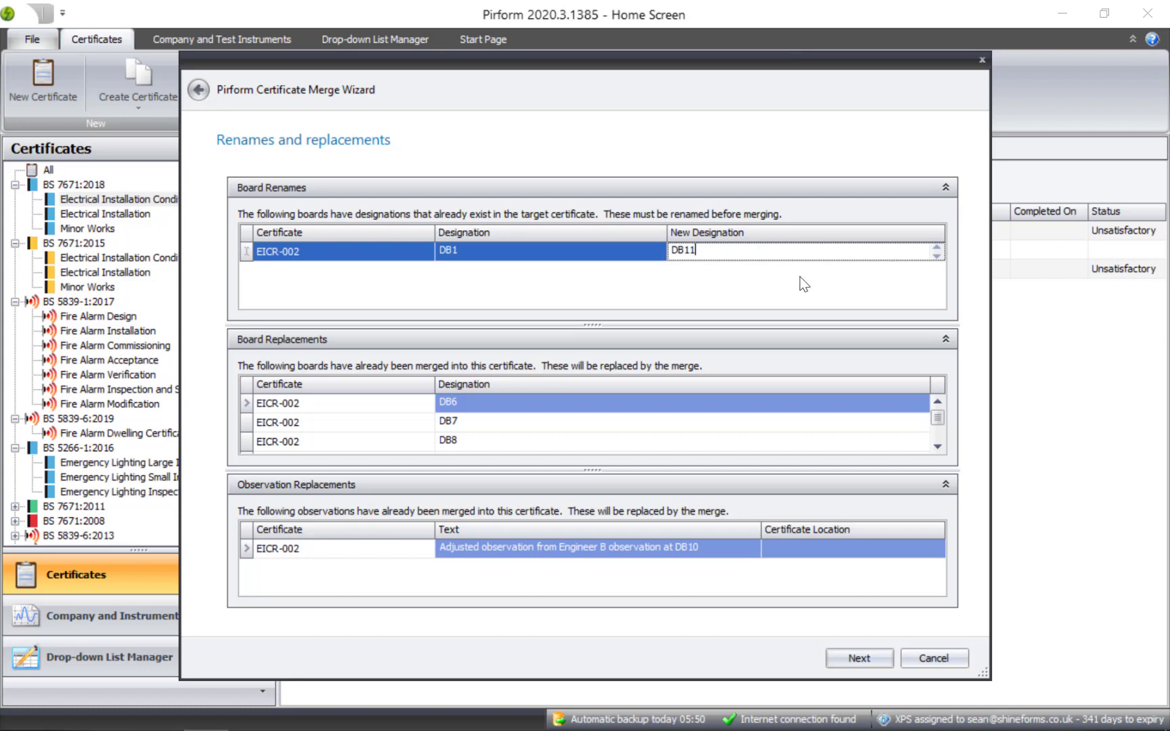
{"action": "left_click", "coordinate": [669, 299]}
- Review the board replacements and planned merge actions, and merge EICR-002 into EICR-Main
{"action": "left_click", "coordinate": [946, 187]}
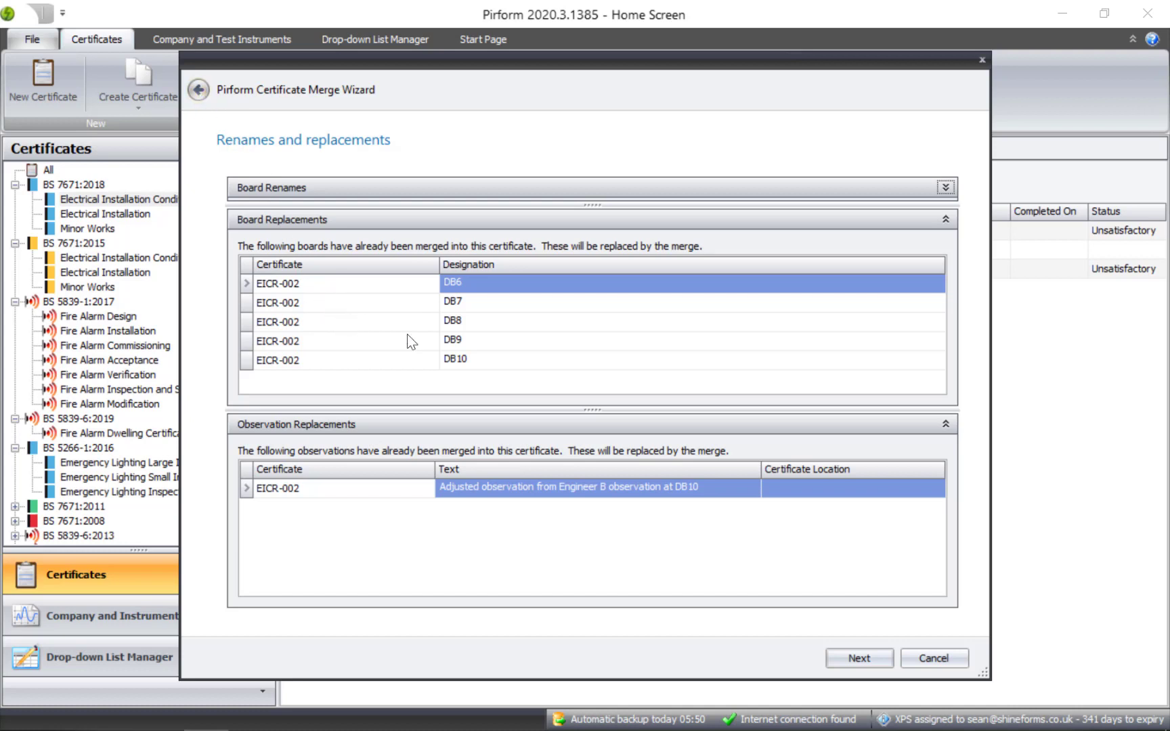
{"action": "left_click", "coordinate": [859, 658]}
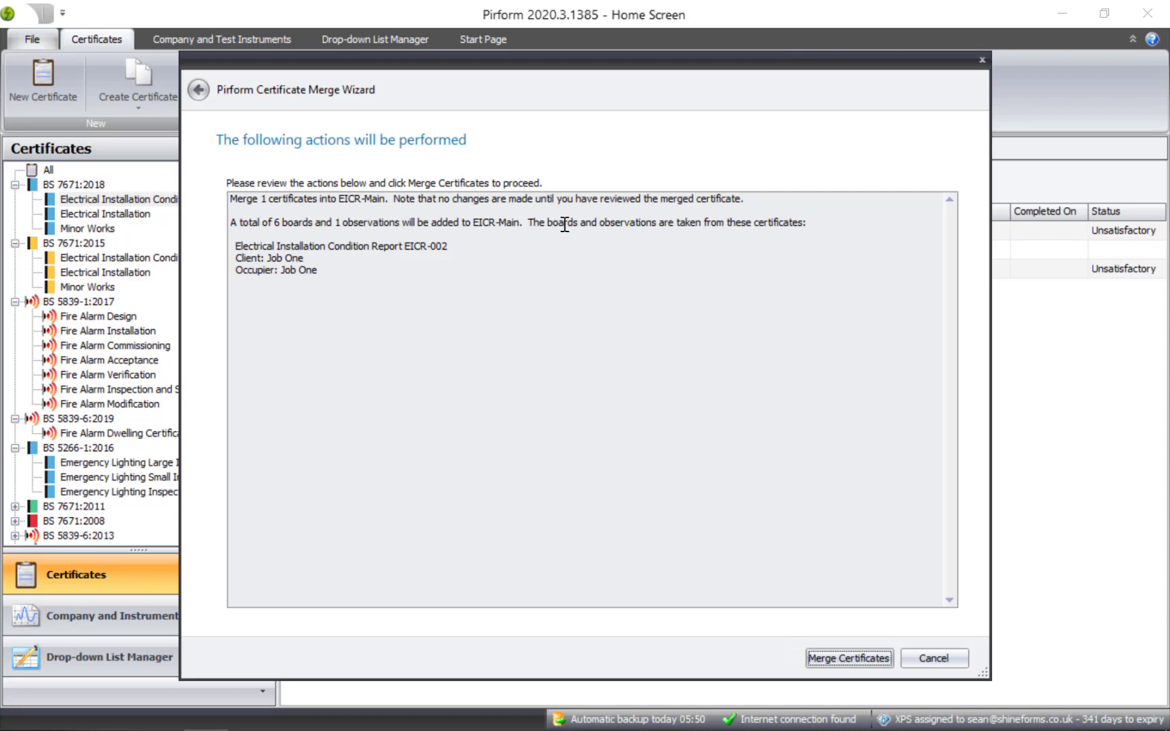
{"action": "left_click", "coordinate": [745, 199]}
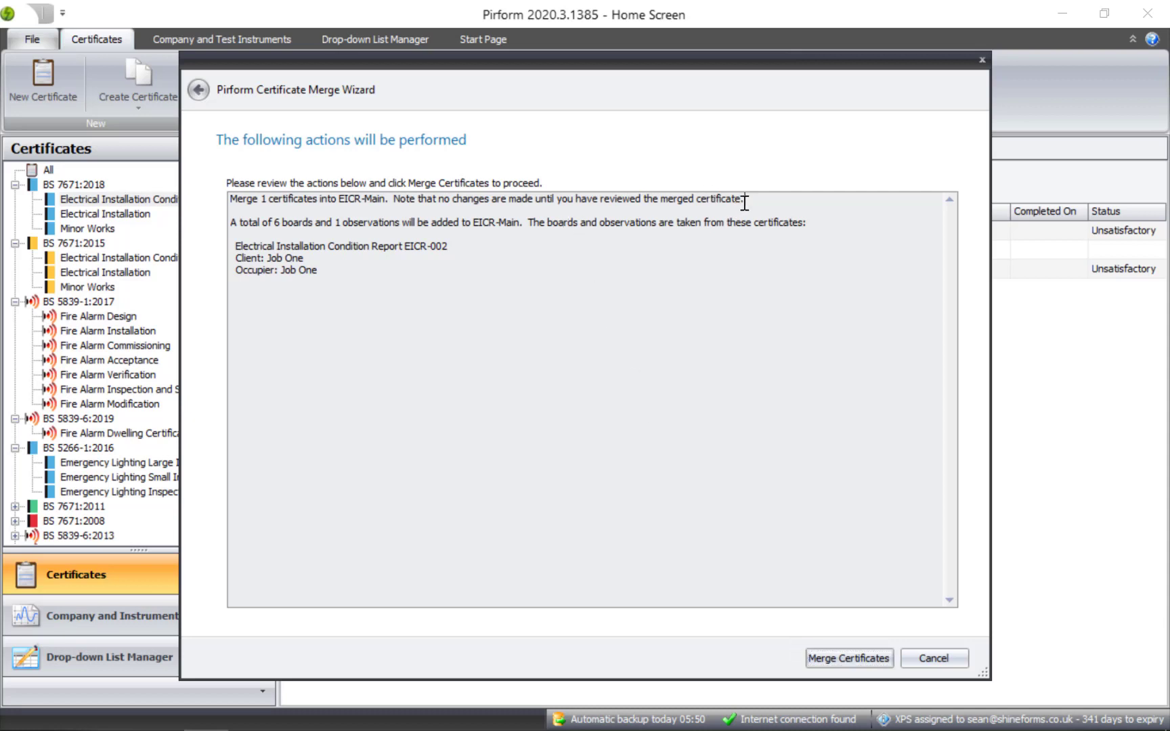
{"action": "left_click", "coordinate": [392, 199], "text": "shift"}
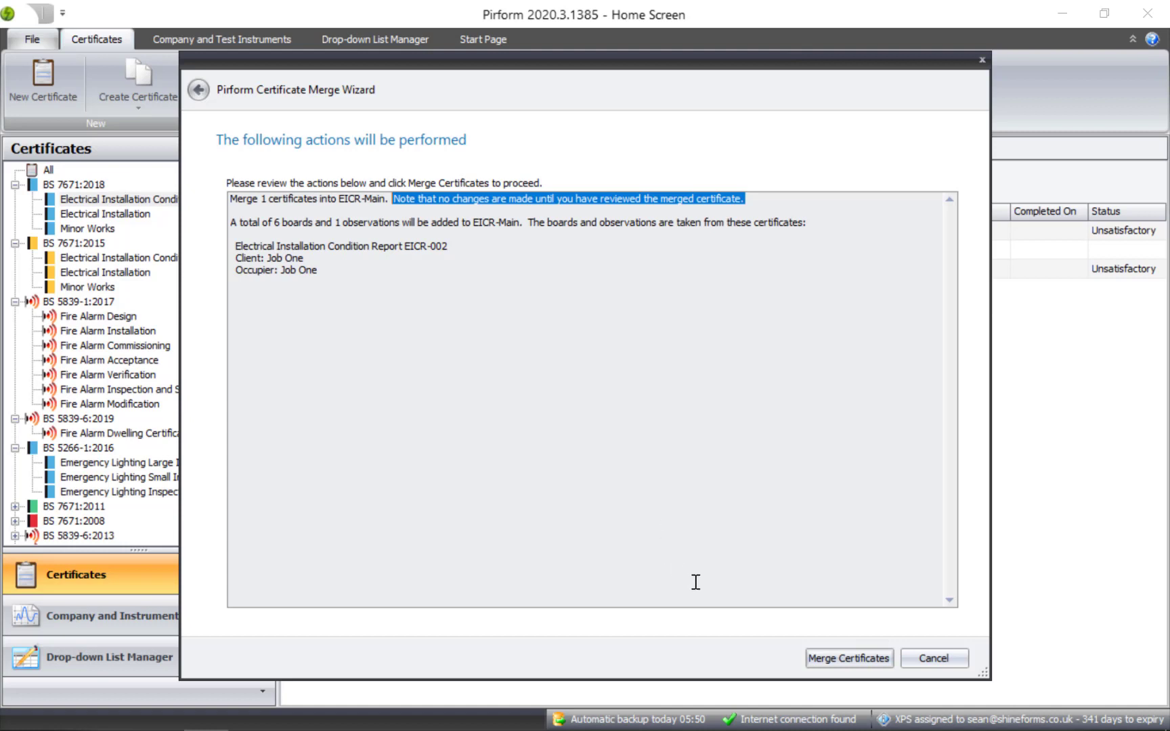
{"action": "left_click", "coordinate": [835, 655]}
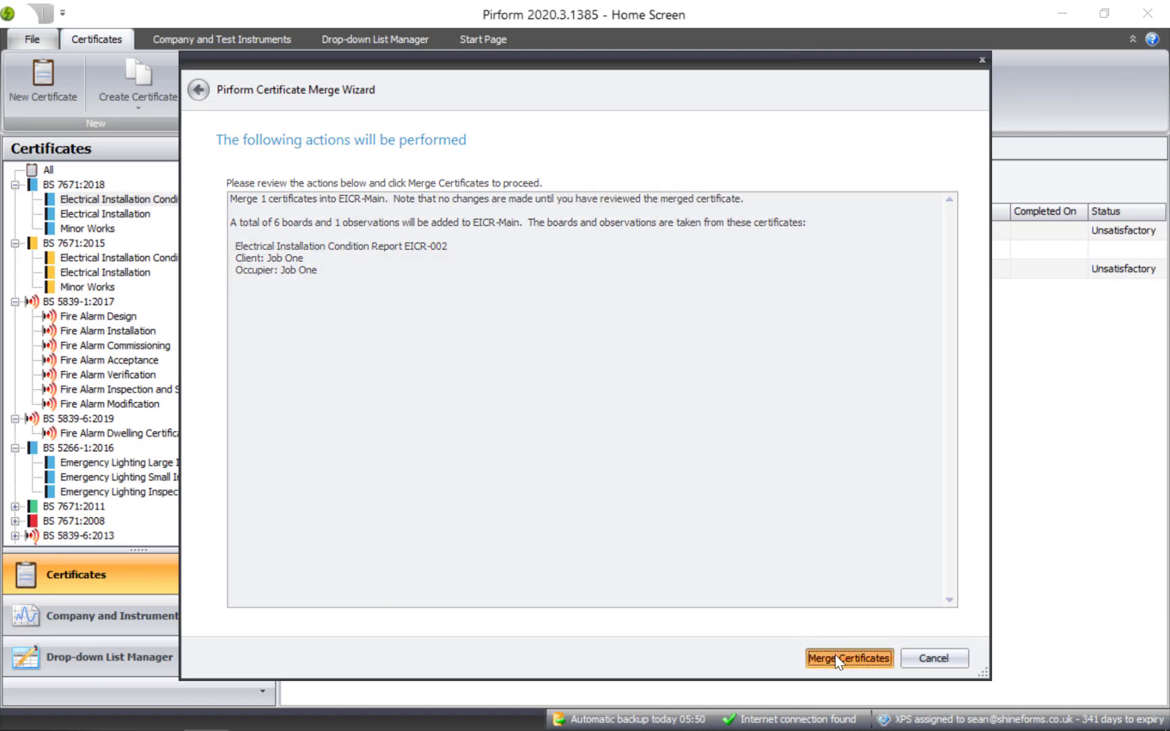
{"action": "left_click", "coordinate": [835, 654]}
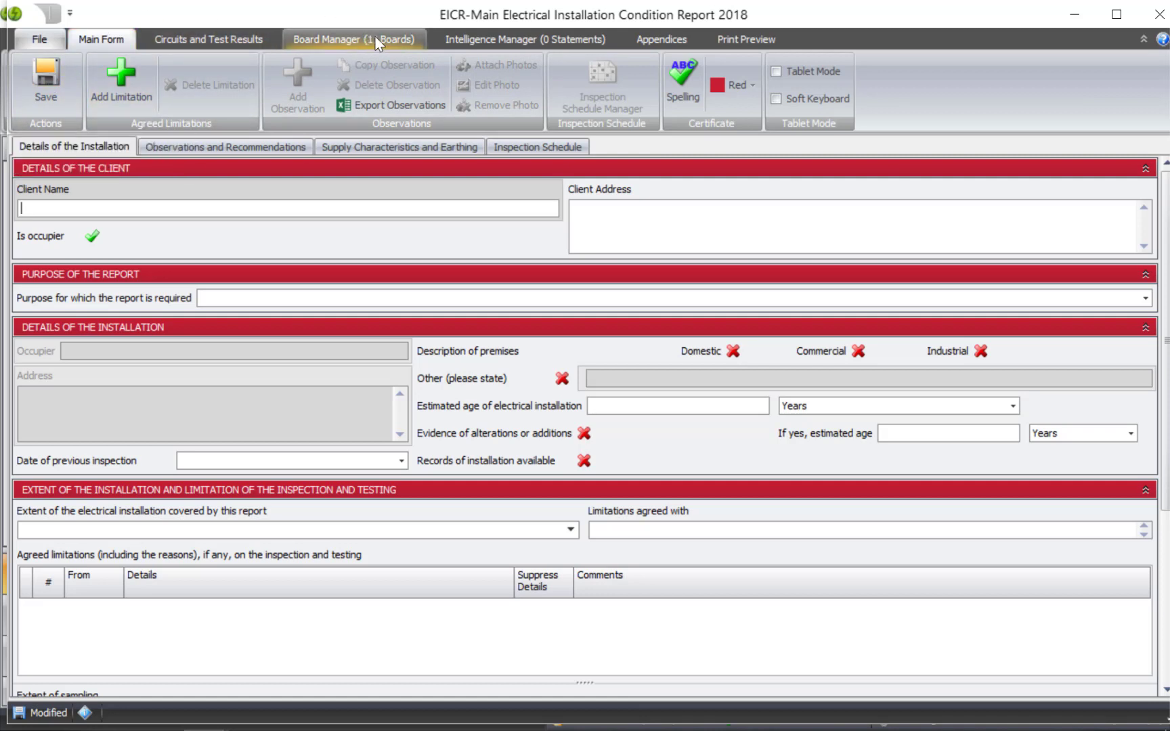
- Examine the merged board list in EICR-Main, including the location of board DB6
{"action": "left_click", "coordinate": [393, 42]}
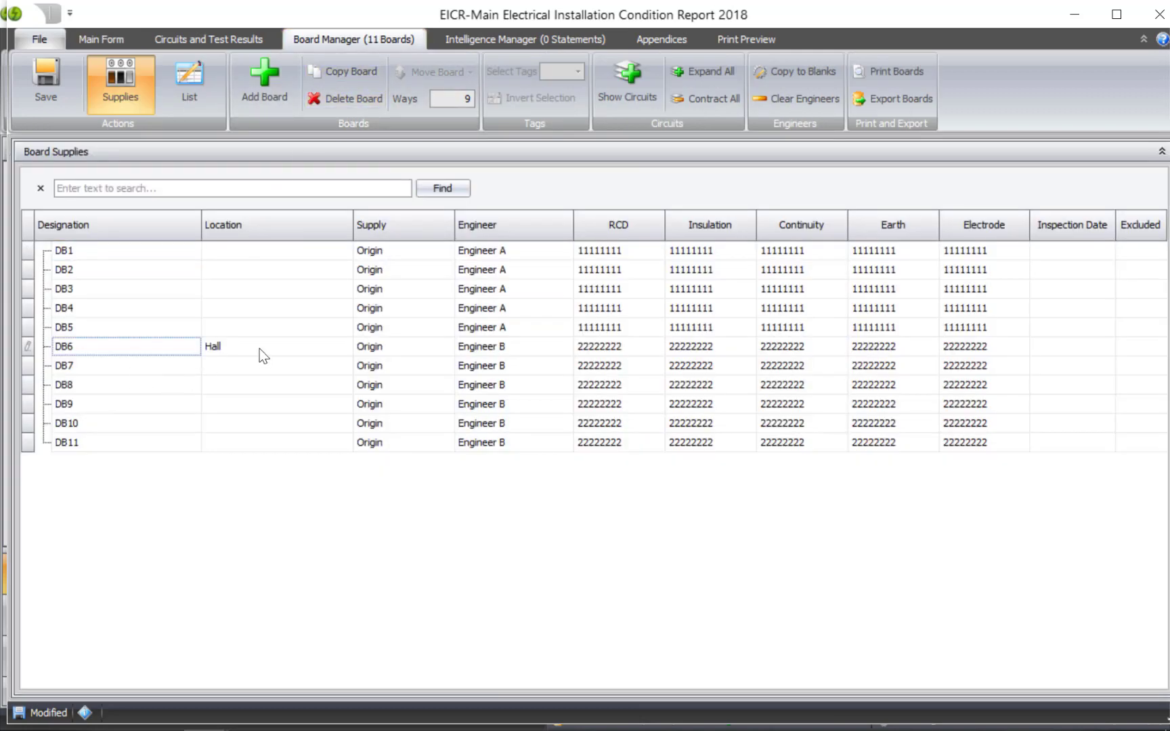
{"action": "left_click", "coordinate": [263, 346]}
{"action": "left_click_drag", "start_coordinate": [264, 347], "coordinate": [198, 353]}
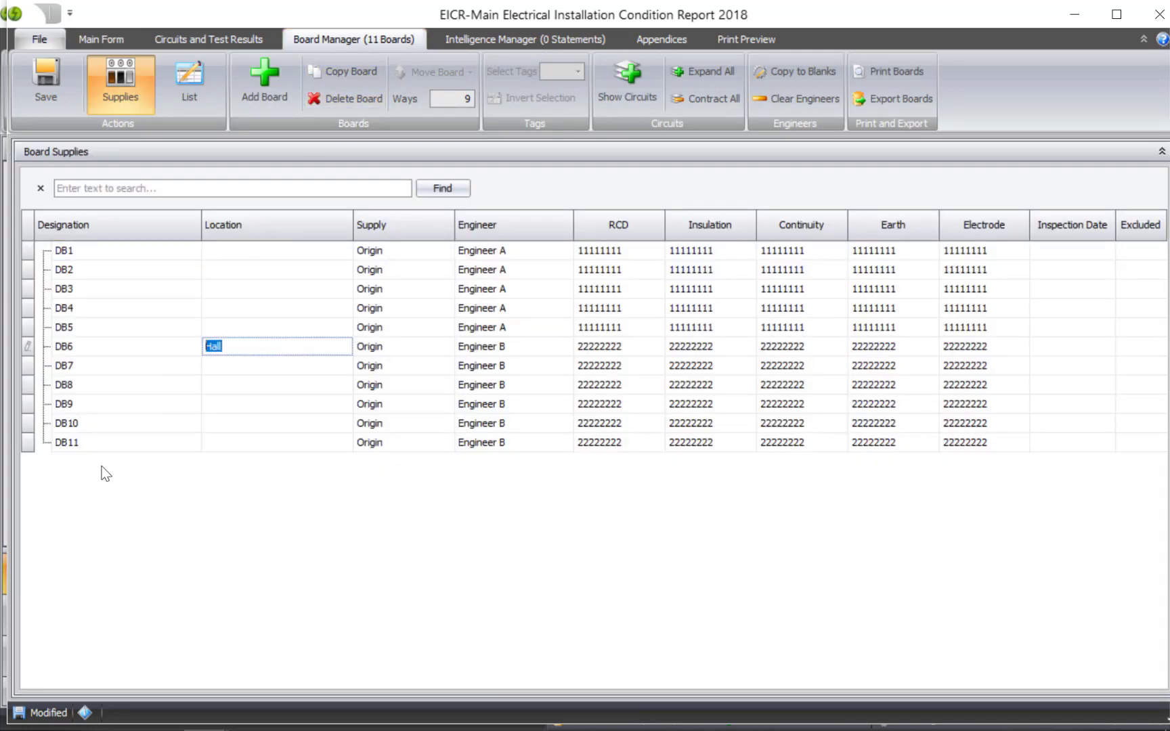
- Check board DB11, and examine the merged observations for DB1 and DB10 and their photos in an enlarged observations list
{"action": "left_click", "coordinate": [27, 444]}
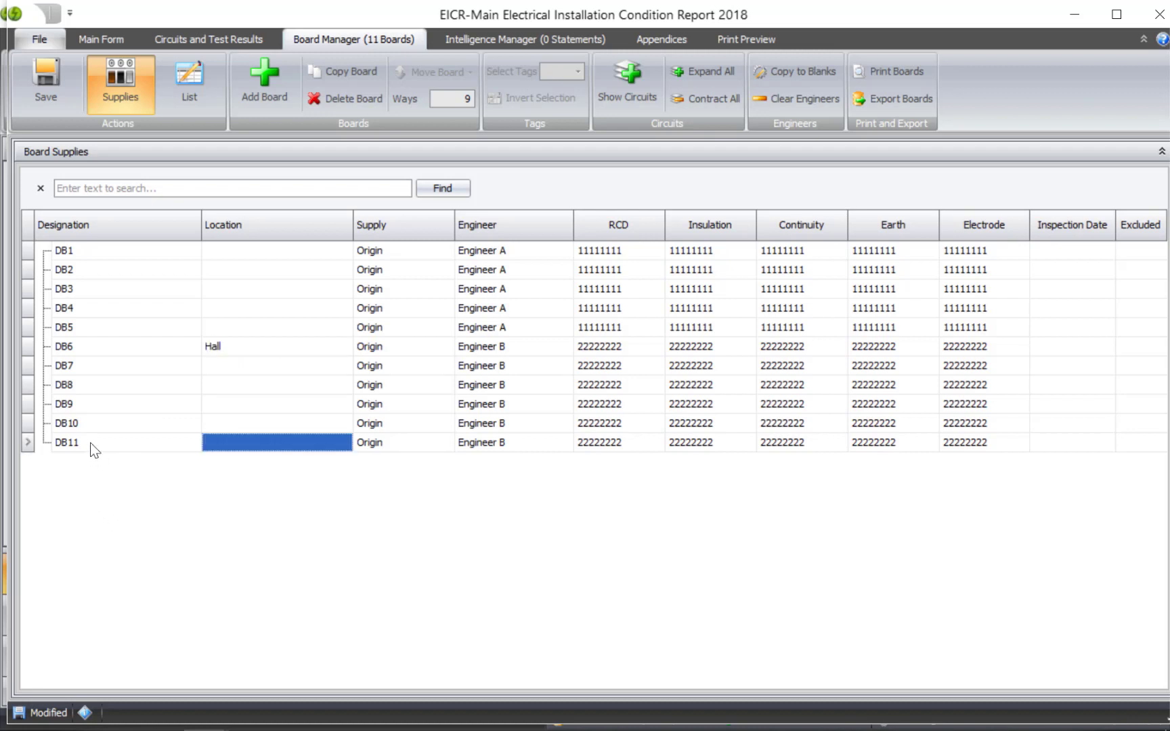
{"action": "left_click", "coordinate": [105, 40]}
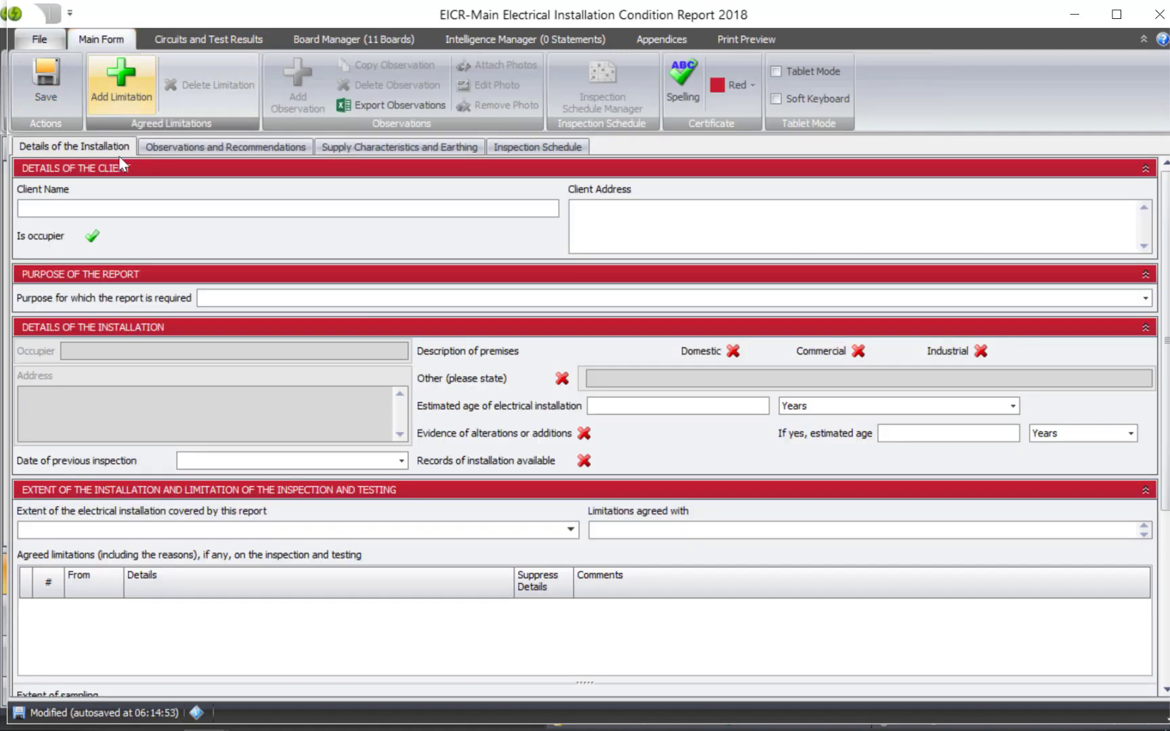
{"action": "left_click", "coordinate": [194, 145]}
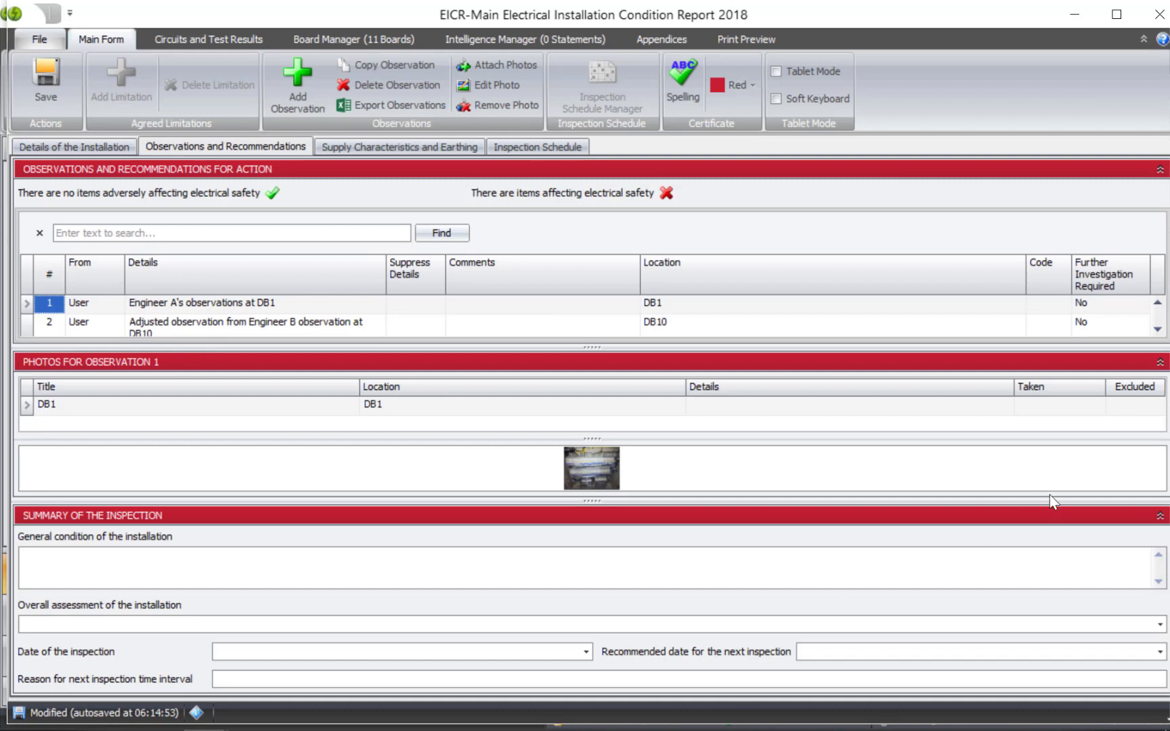
{"action": "left_click", "coordinate": [1160, 516]}
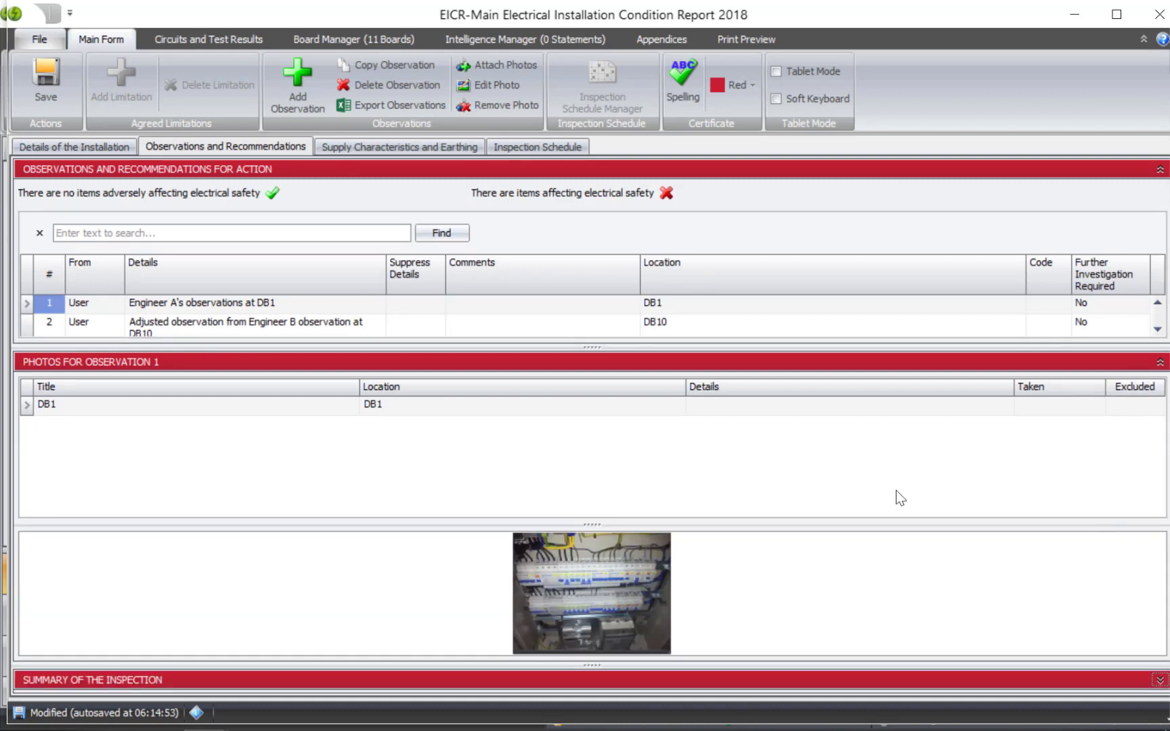
{"action": "left_click_drag", "start_coordinate": [820, 346], "coordinate": [806, 435]}
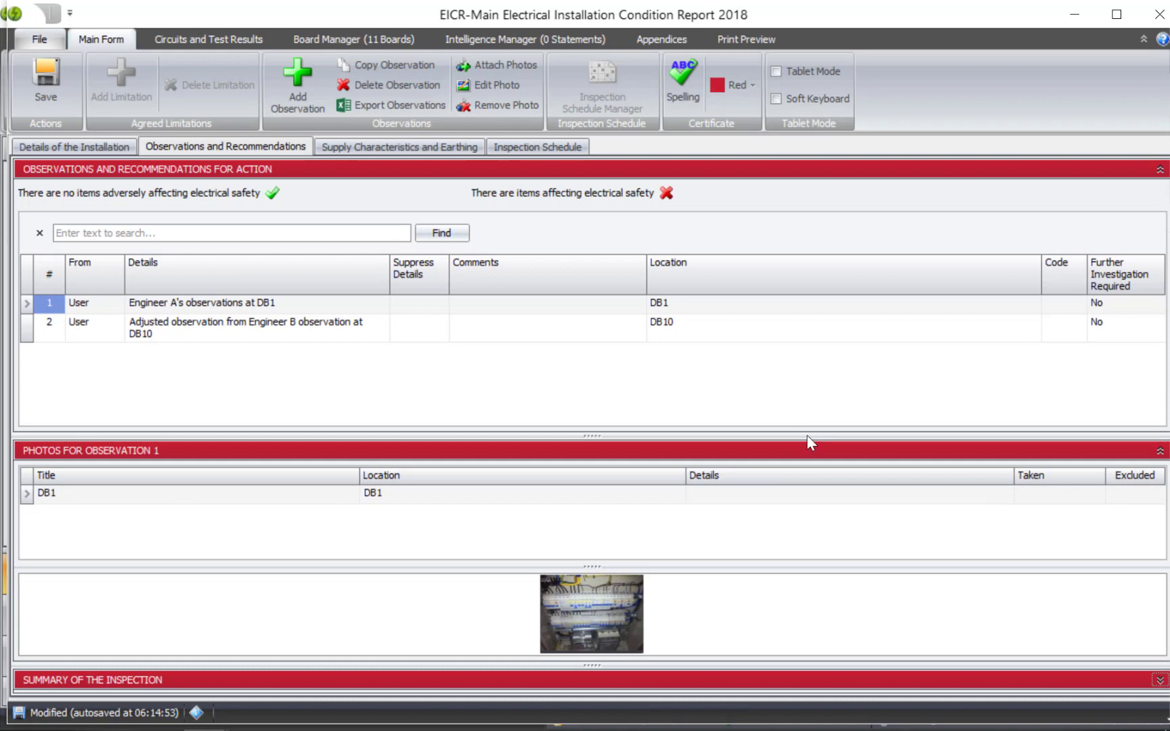
{"action": "left_click", "coordinate": [29, 328]}
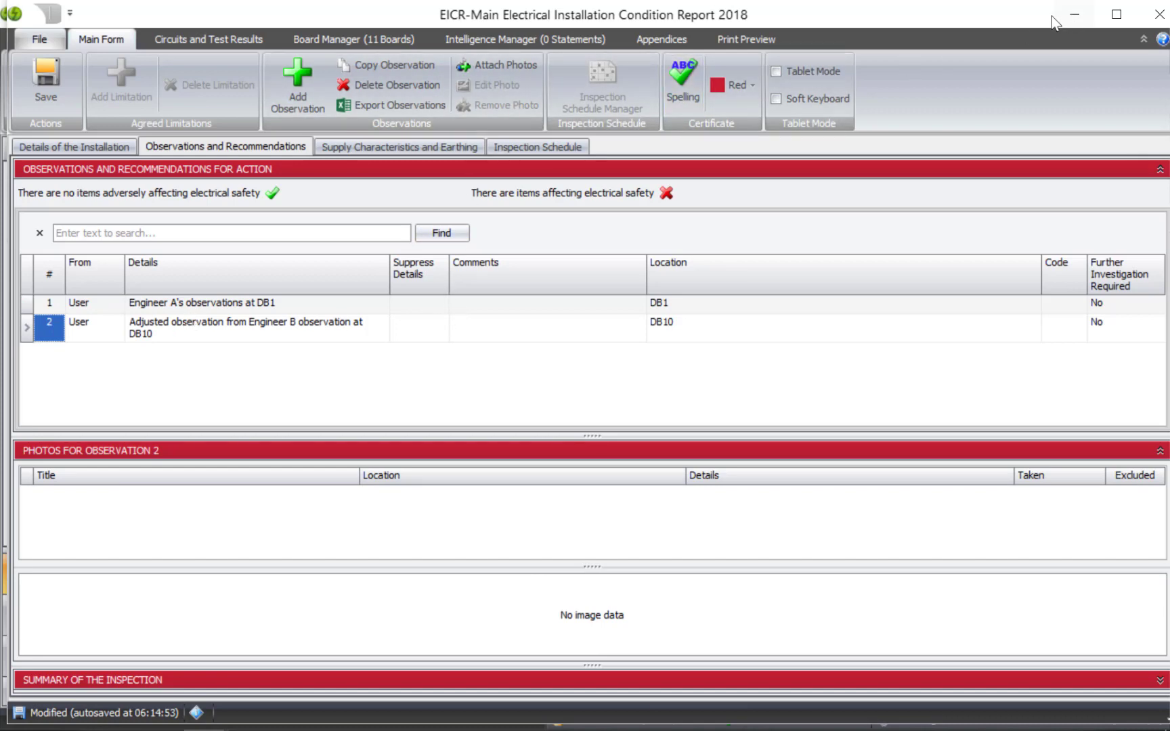
- Preview the EICR-Main report for printing in a maximised window, and save and close the certificate
{"action": "left_click", "coordinate": [729, 38]}
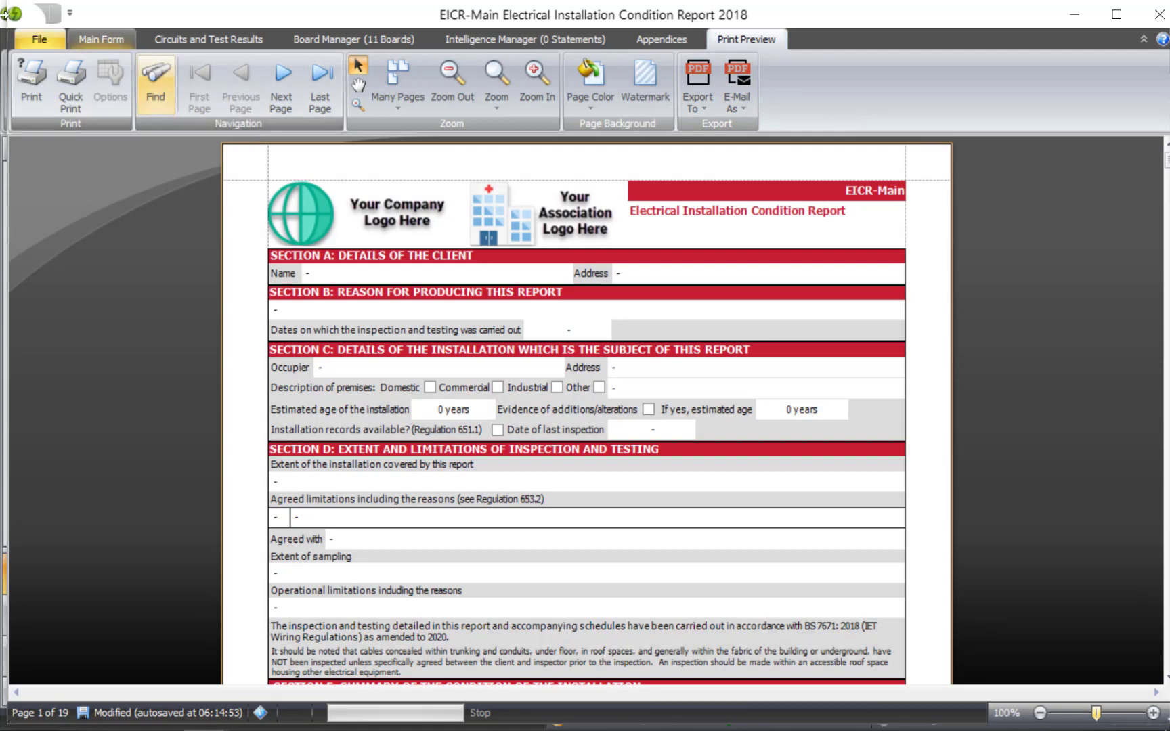
{"action": "double_click", "coordinate": [184, 12]}
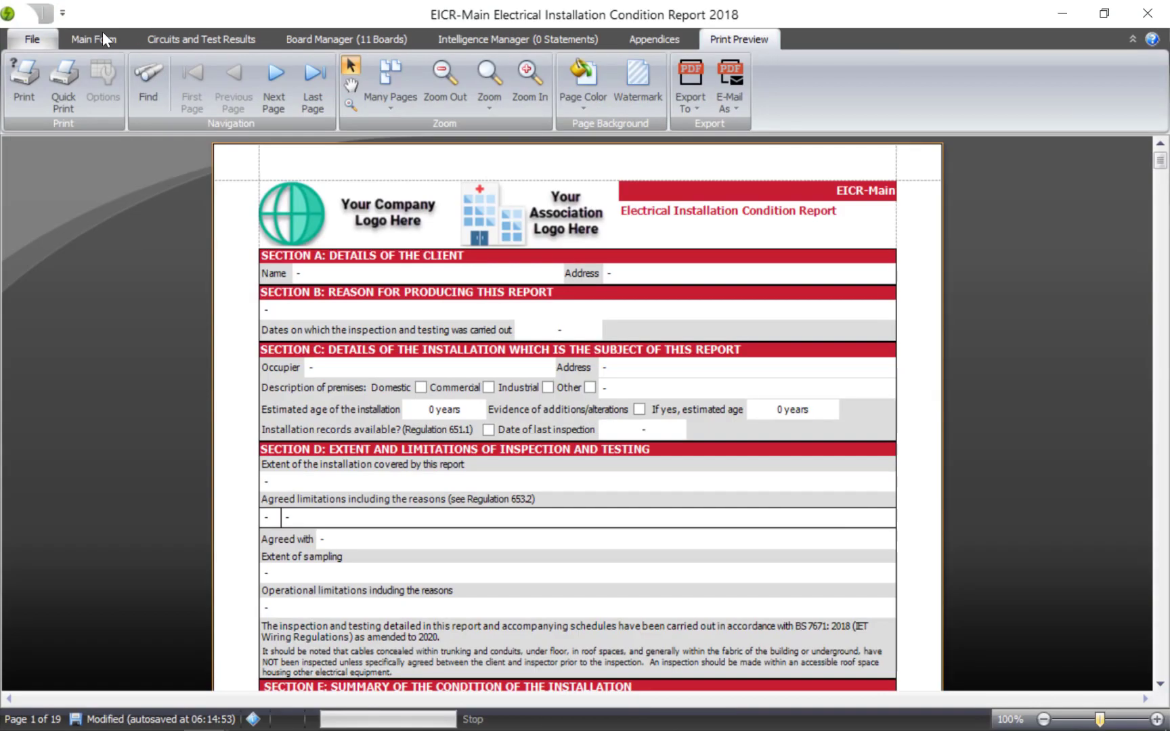
{"action": "left_click", "coordinate": [37, 34]}
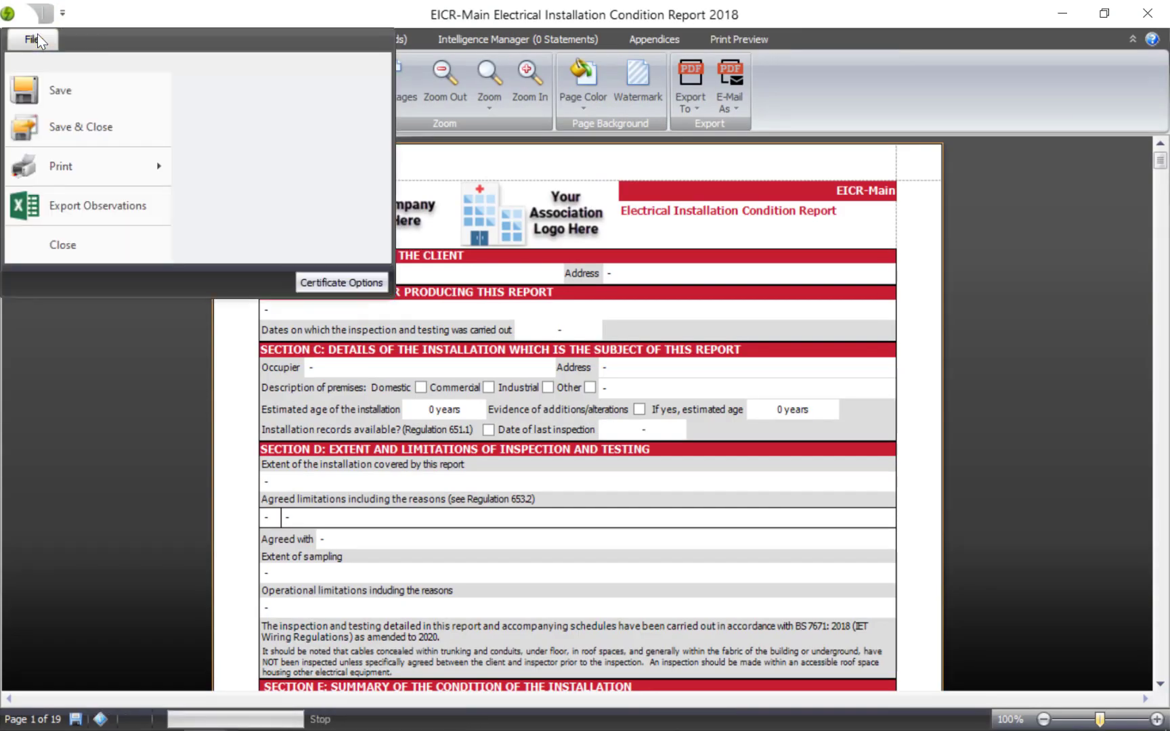
{"action": "left_click", "coordinate": [34, 86]}
{"action": "left_click", "coordinate": [1147, 13]}
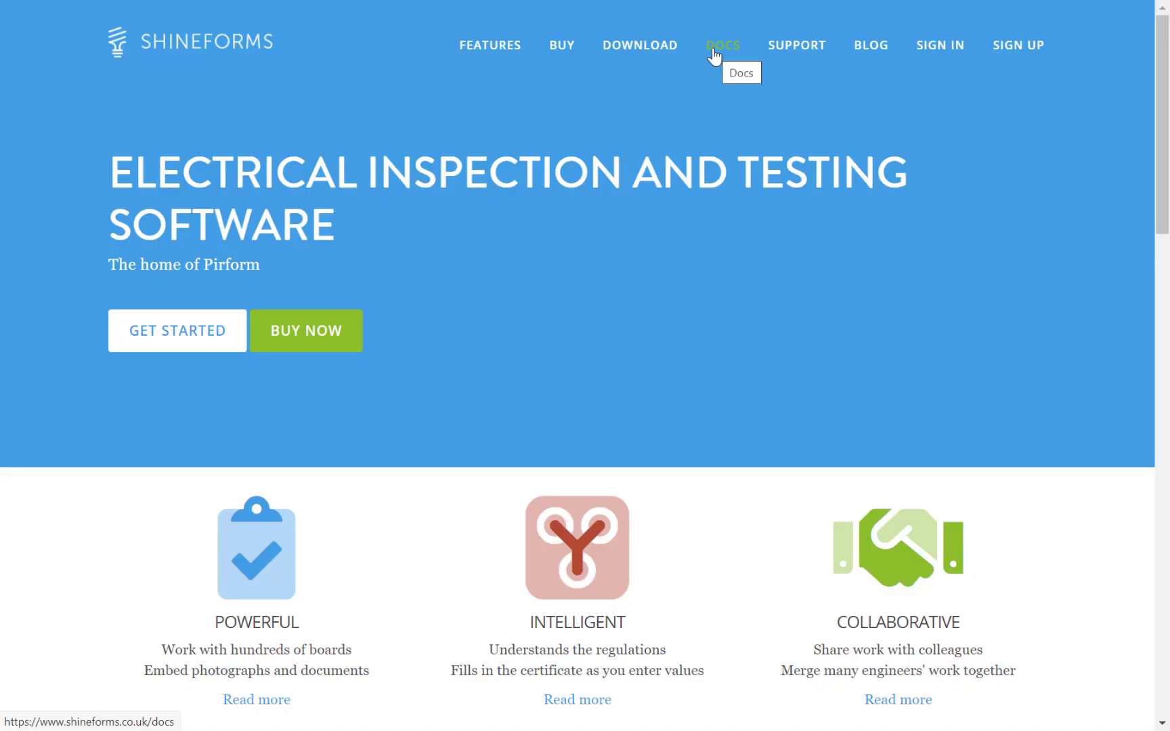
- Open the Pirform documentation from the Shine Forms website and read the Merging Certificates page, including Renames and Replacements
{"action": "left_click", "coordinate": [714, 56]}
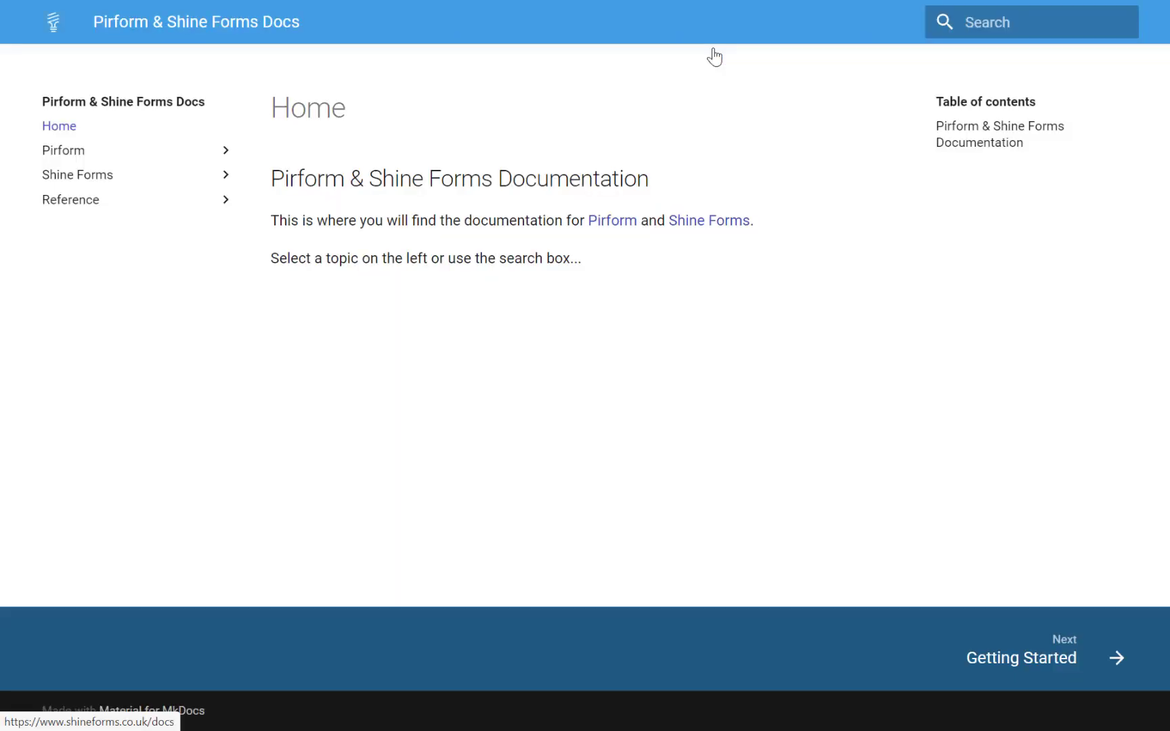
{"action": "left_click", "coordinate": [107, 155]}
{"action": "scroll", "coordinate": [109, 155], "scroll_direction": "down", "scroll_amount": 5}
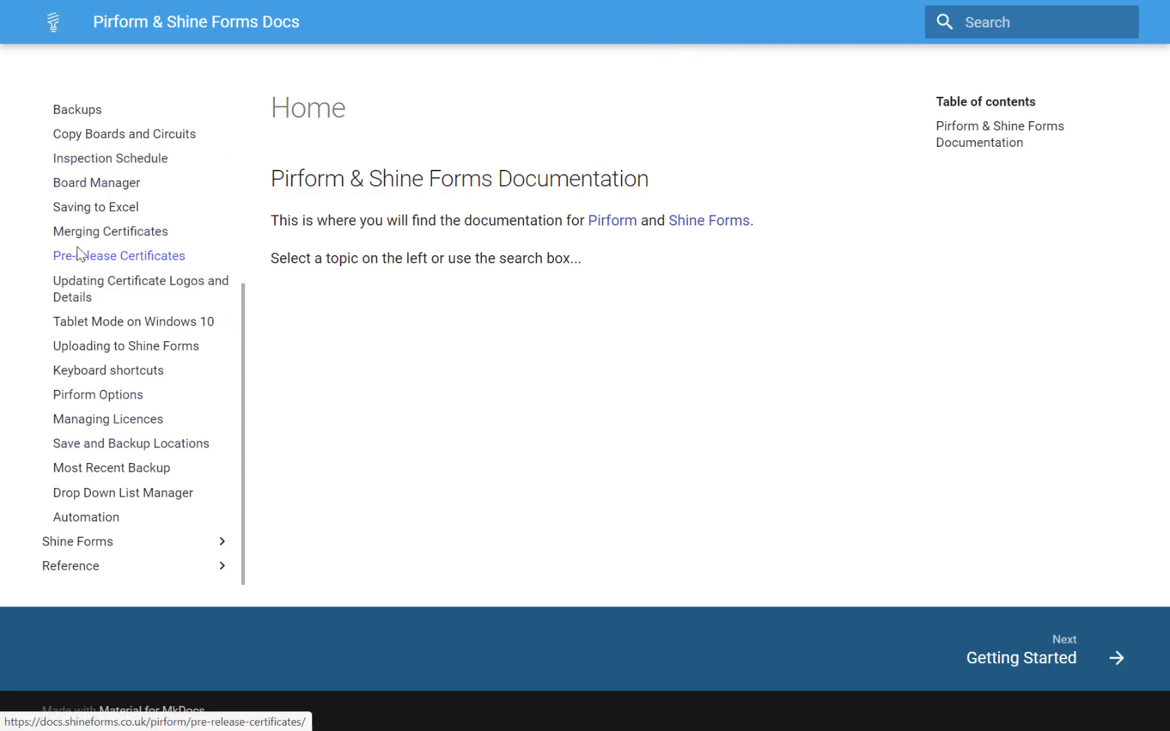
{"action": "left_click", "coordinate": [139, 232]}
{"action": "scroll", "coordinate": [541, 225], "scroll_direction": "down", "scroll_amount": 15}
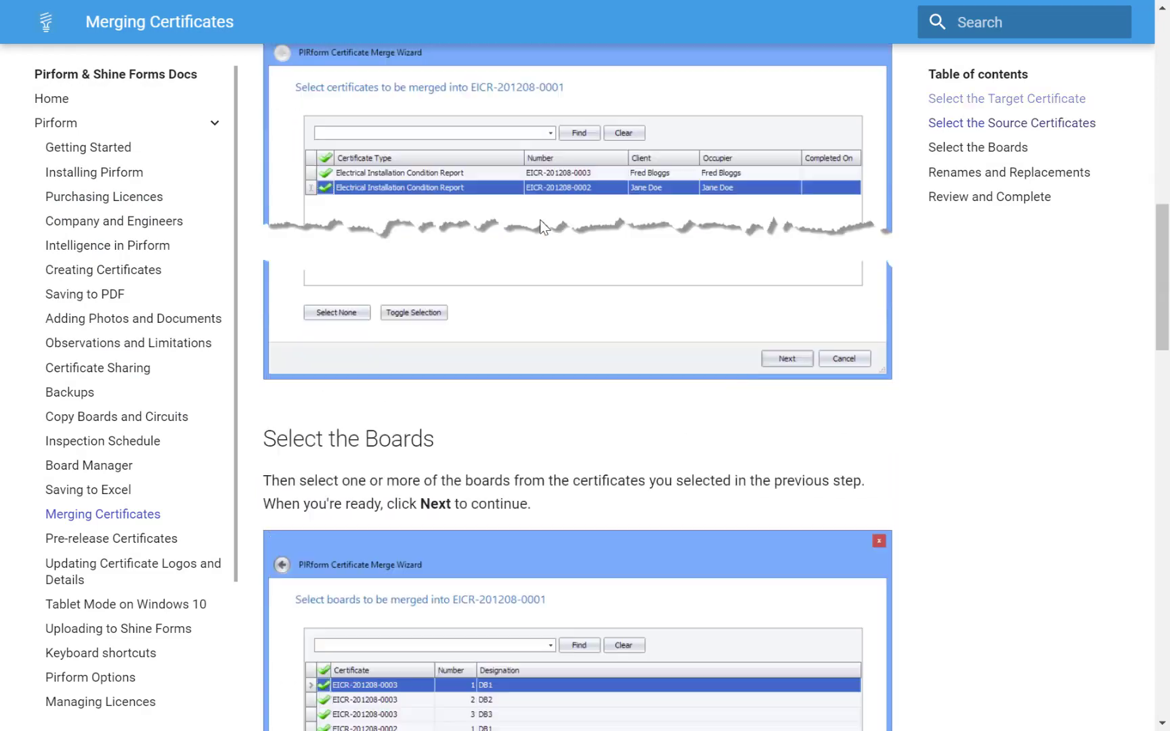
{"action": "scroll", "coordinate": [541, 226], "scroll_direction": "down", "scroll_amount": 12}
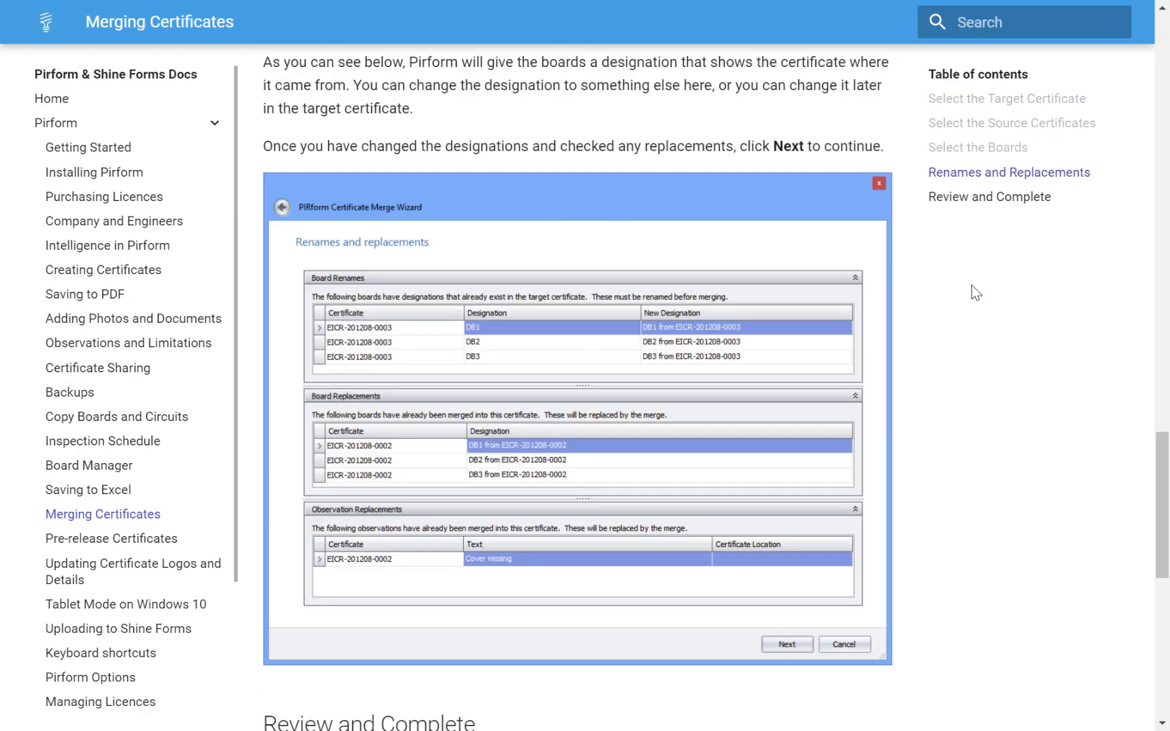